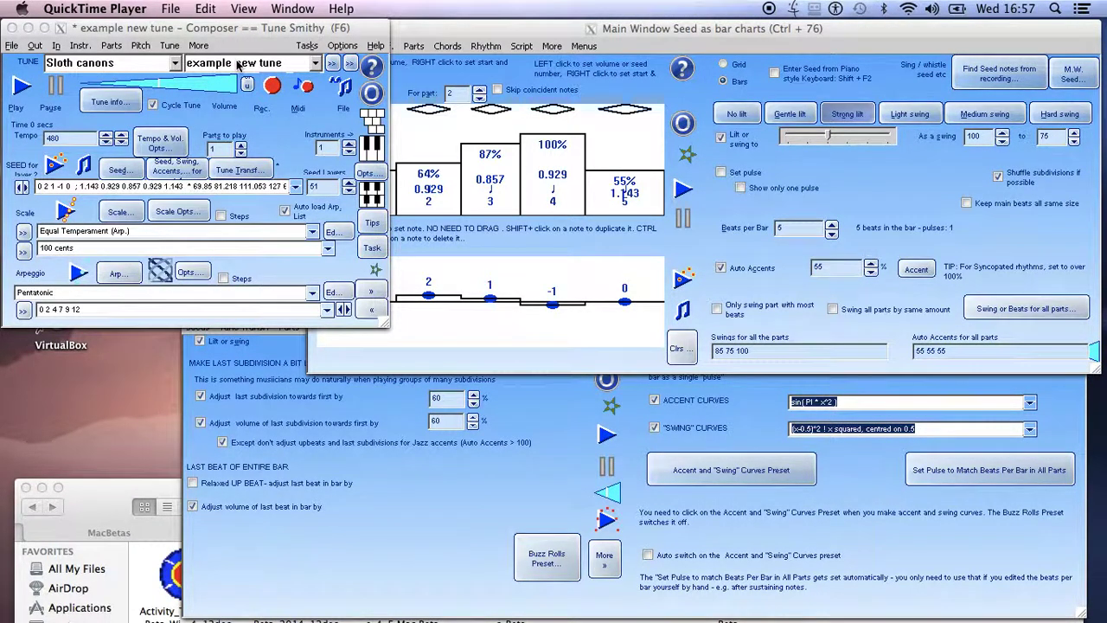
Show full-decimal time values on seed bars 2–5, with the curves window in front
{"action": "left_click", "coordinate": [560, 42]}
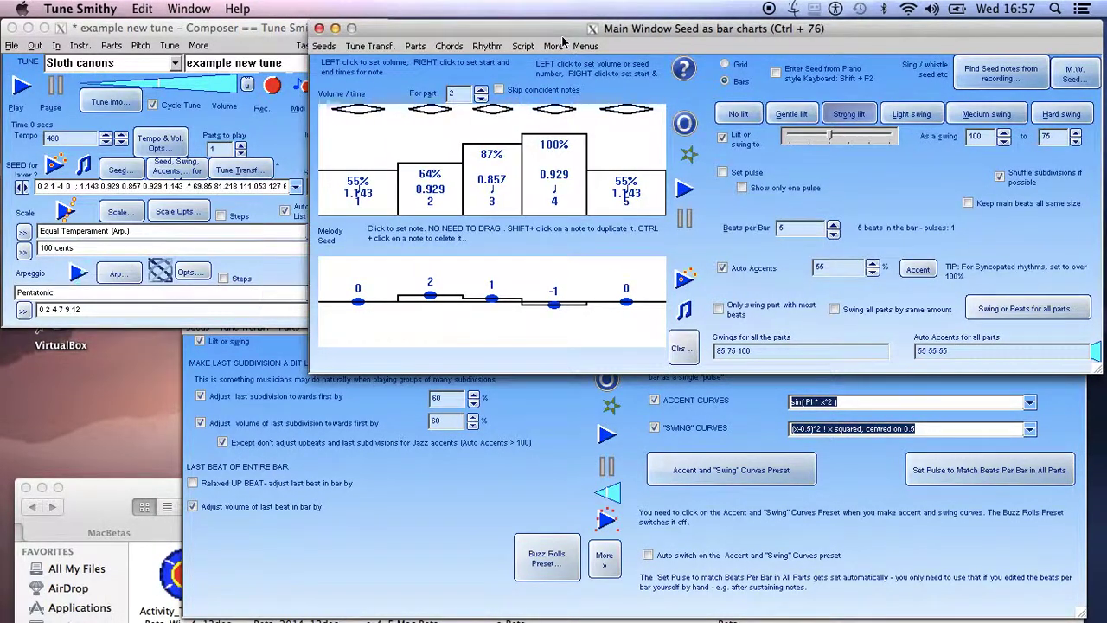
{"action": "left_click_drag", "start_coordinate": [563, 42], "coordinate": [567, 40]}
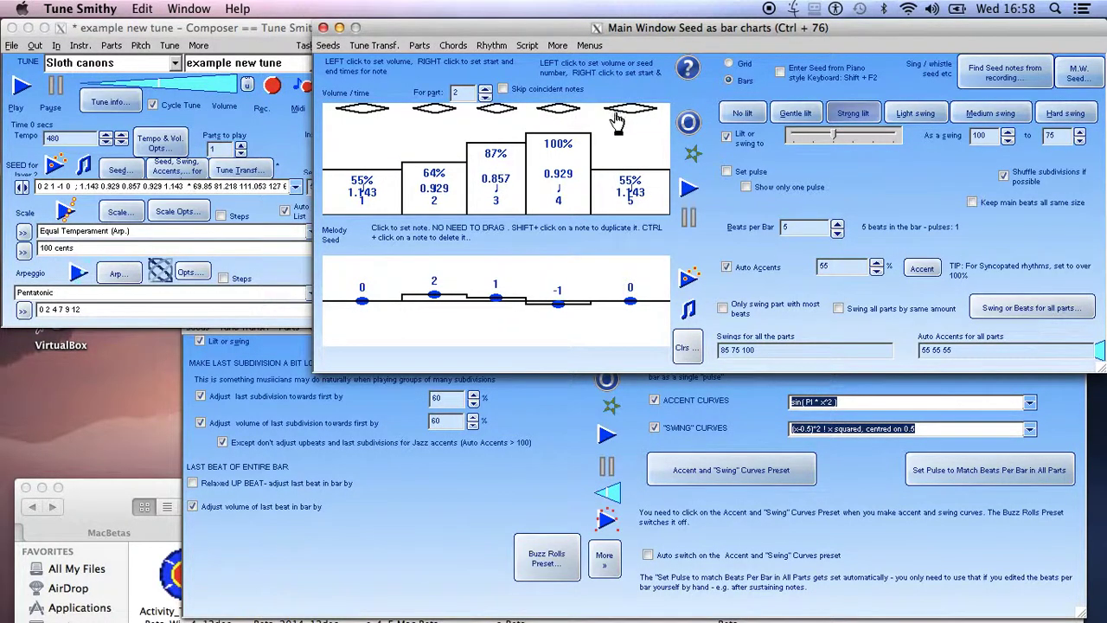
{"action": "left_click", "coordinate": [578, 137]}
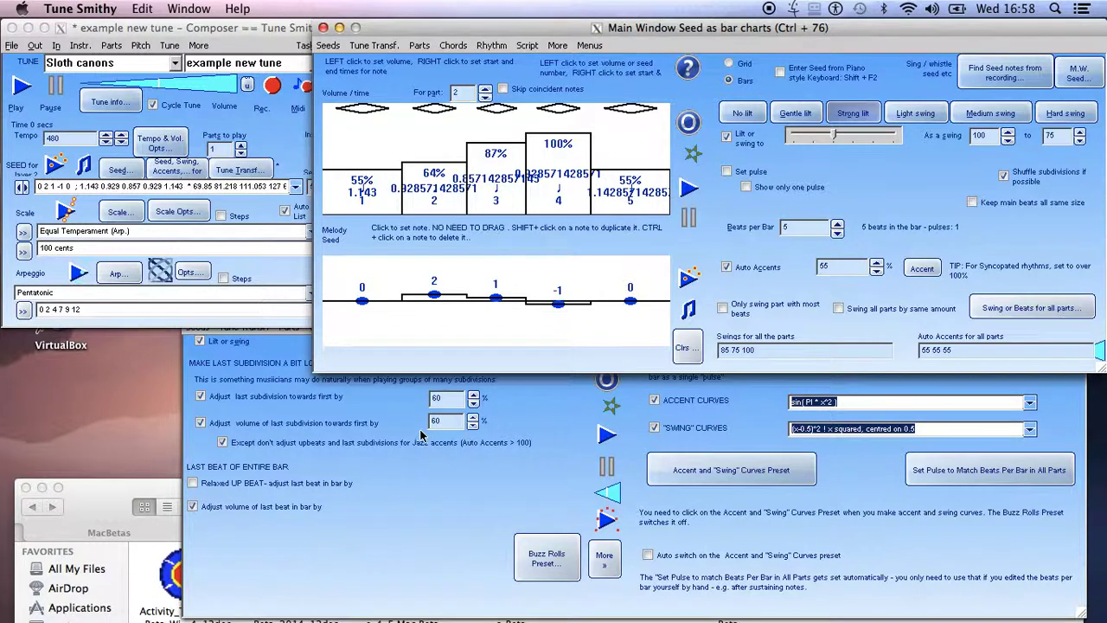
{"action": "left_click", "coordinate": [430, 496]}
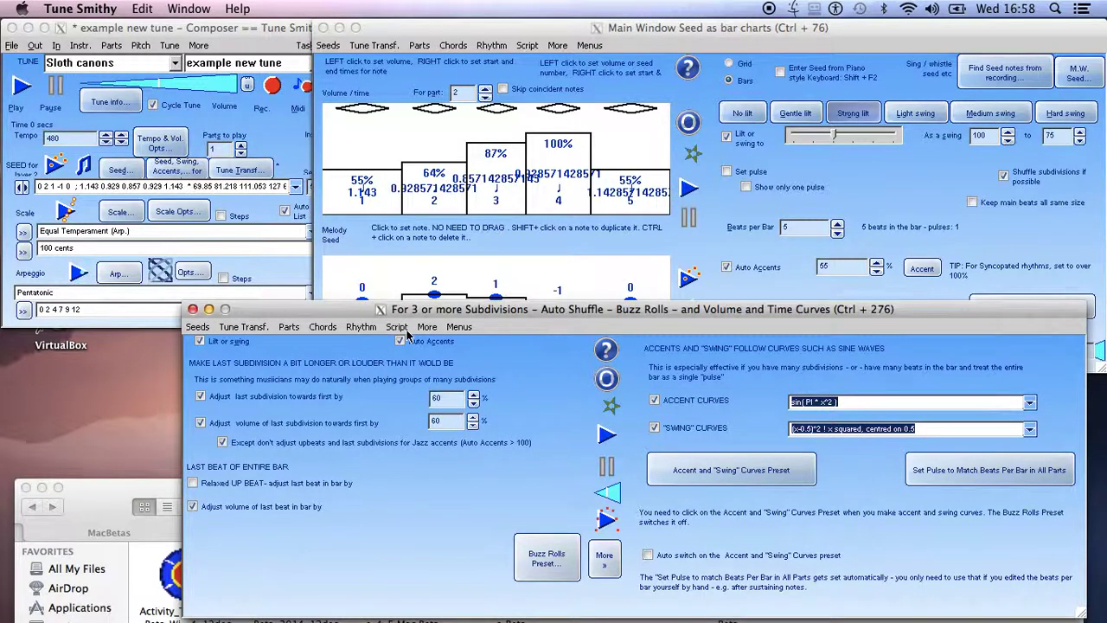
Play the tune, audition Medium swing, Hard swing and No lilt, then settle on Gentle lilt
{"action": "left_click", "coordinate": [607, 435]}
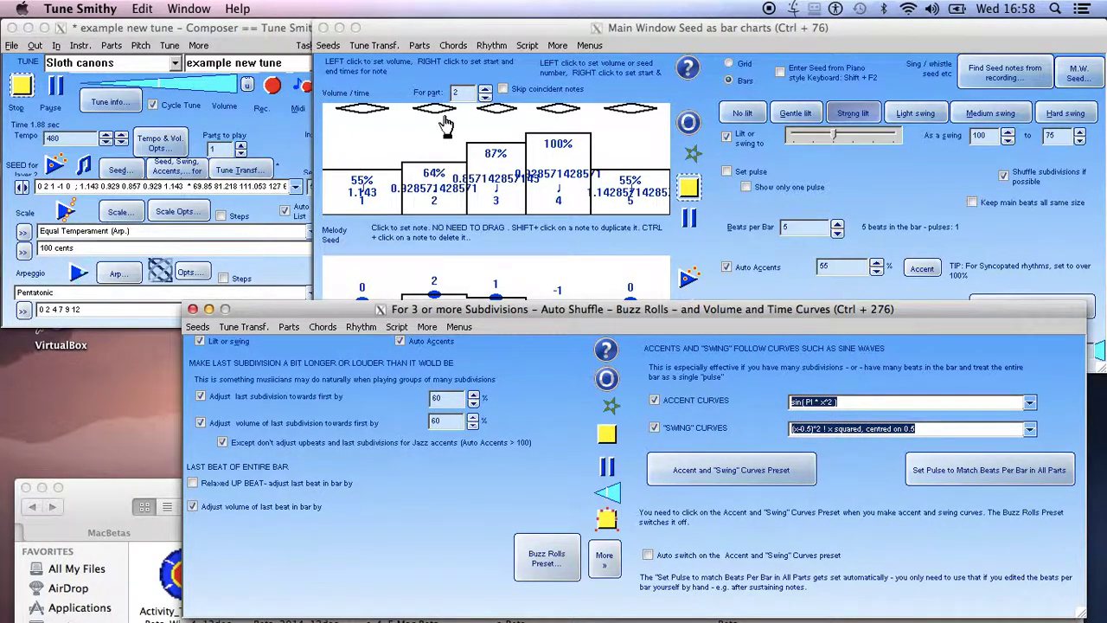
{"action": "left_click", "coordinate": [990, 119]}
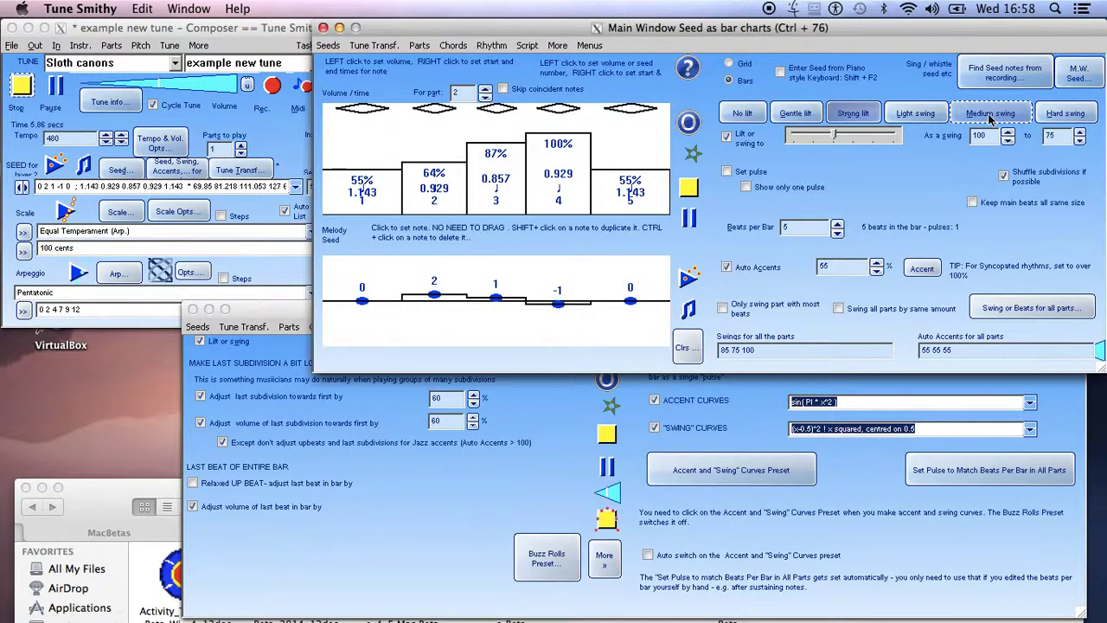
{"action": "left_click", "coordinate": [990, 116]}
{"action": "left_click", "coordinate": [1063, 121]}
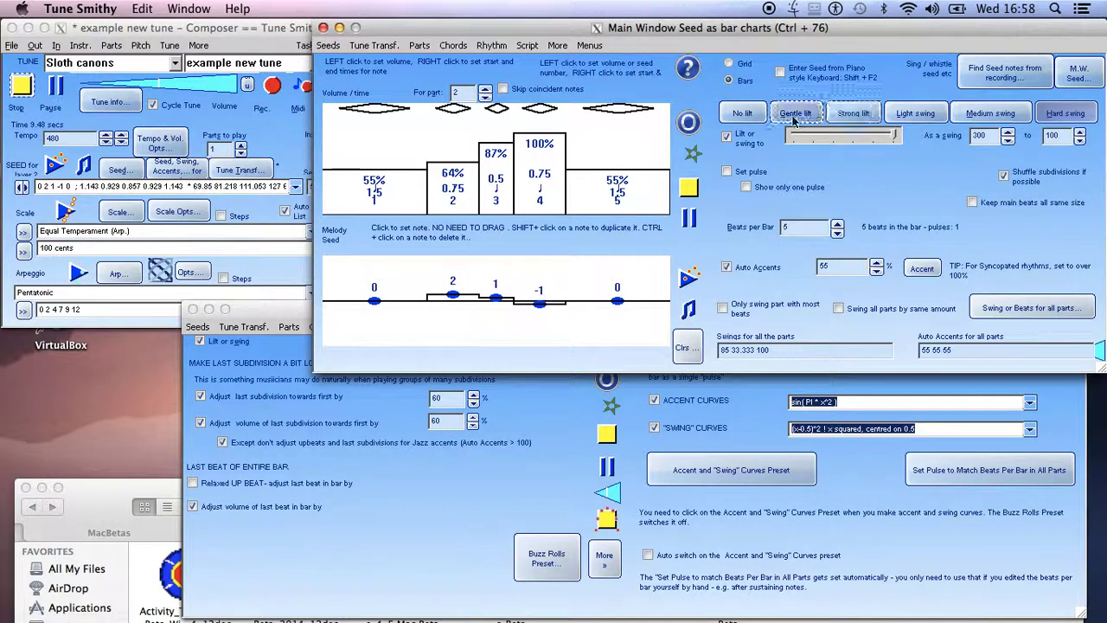
{"action": "left_click", "coordinate": [751, 116]}
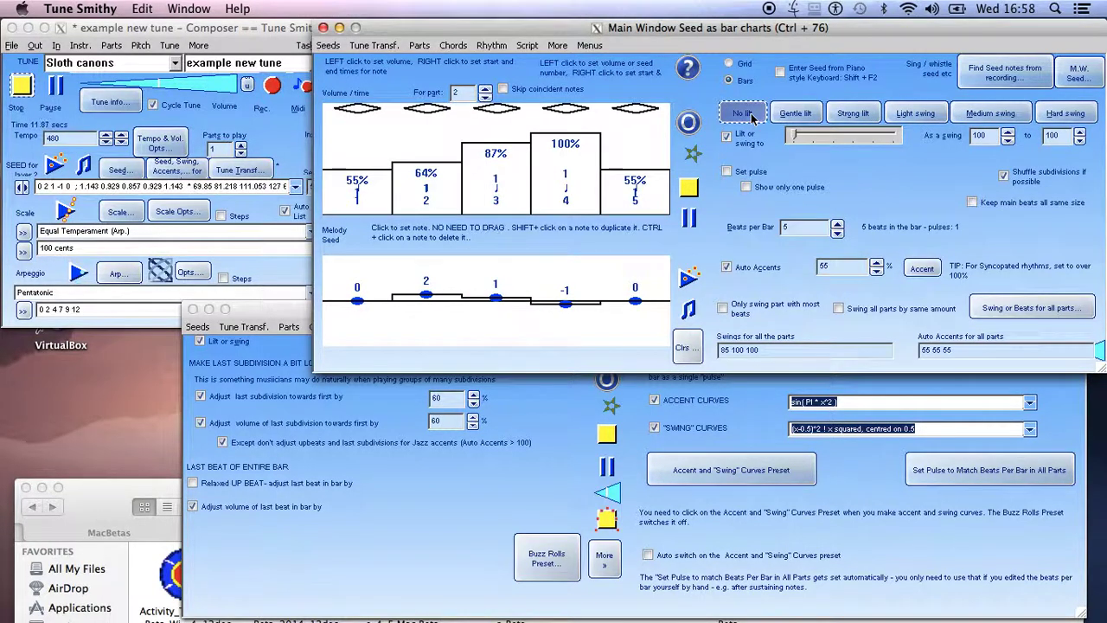
{"action": "left_click", "coordinate": [789, 115]}
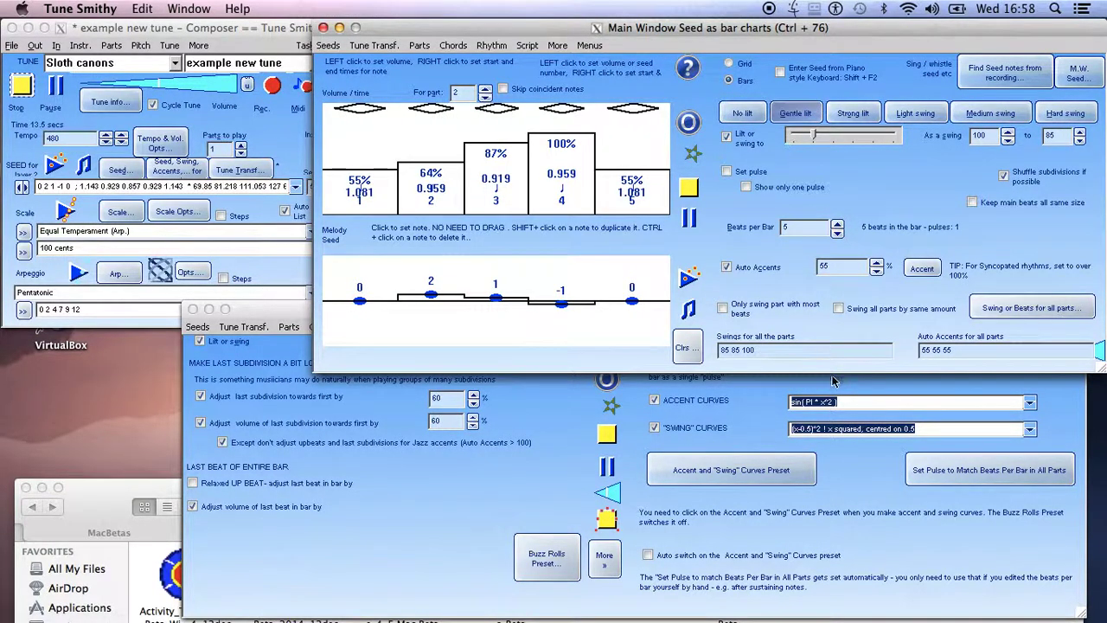
Try a cosine accent curve and a reflected-sine swing curve
{"action": "left_click", "coordinate": [1029, 404]}
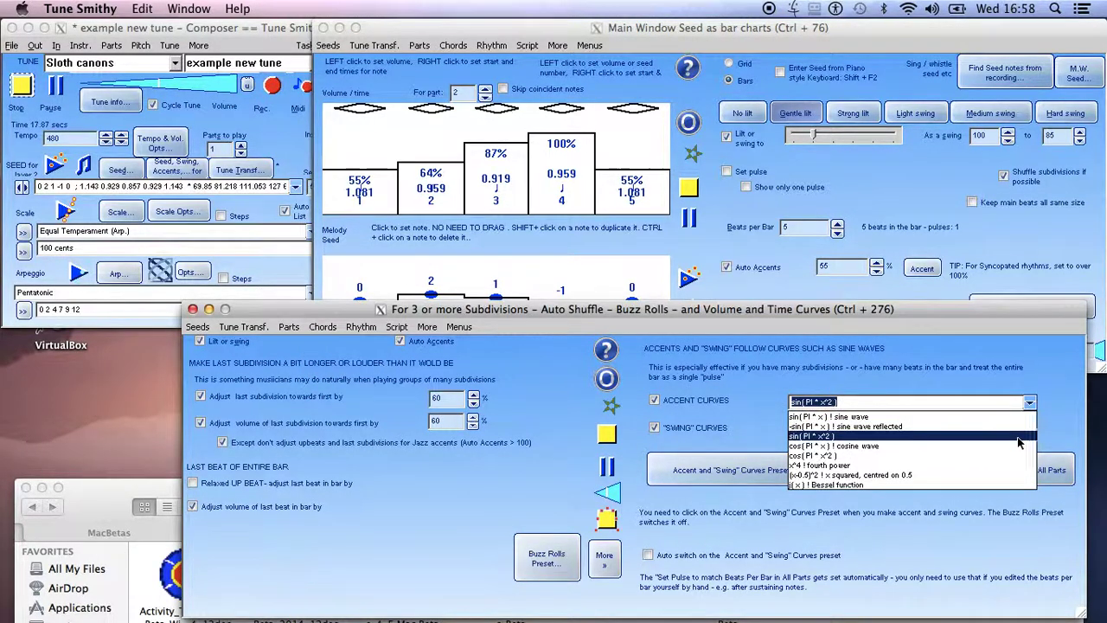
{"action": "left_click", "coordinate": [1025, 445]}
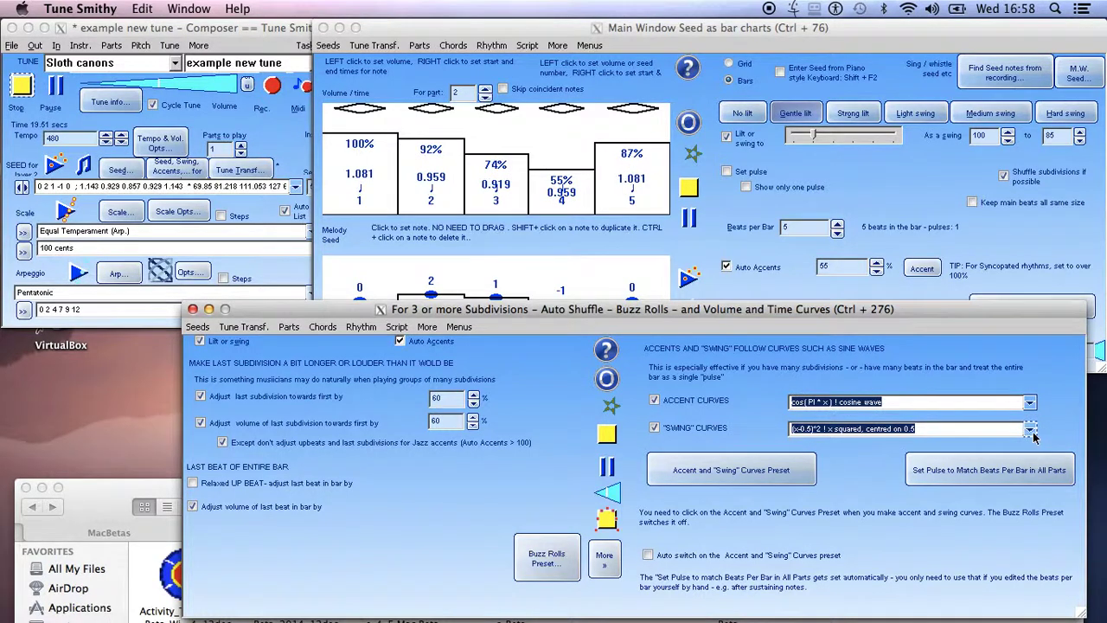
{"action": "left_click", "coordinate": [1030, 430]}
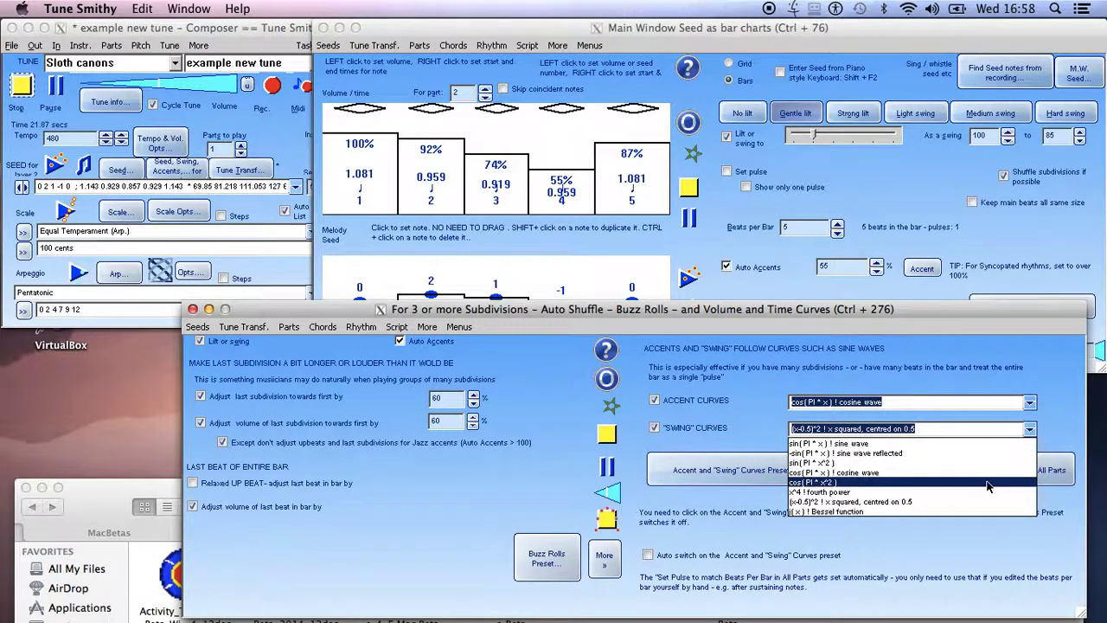
{"action": "left_click", "coordinate": [977, 454]}
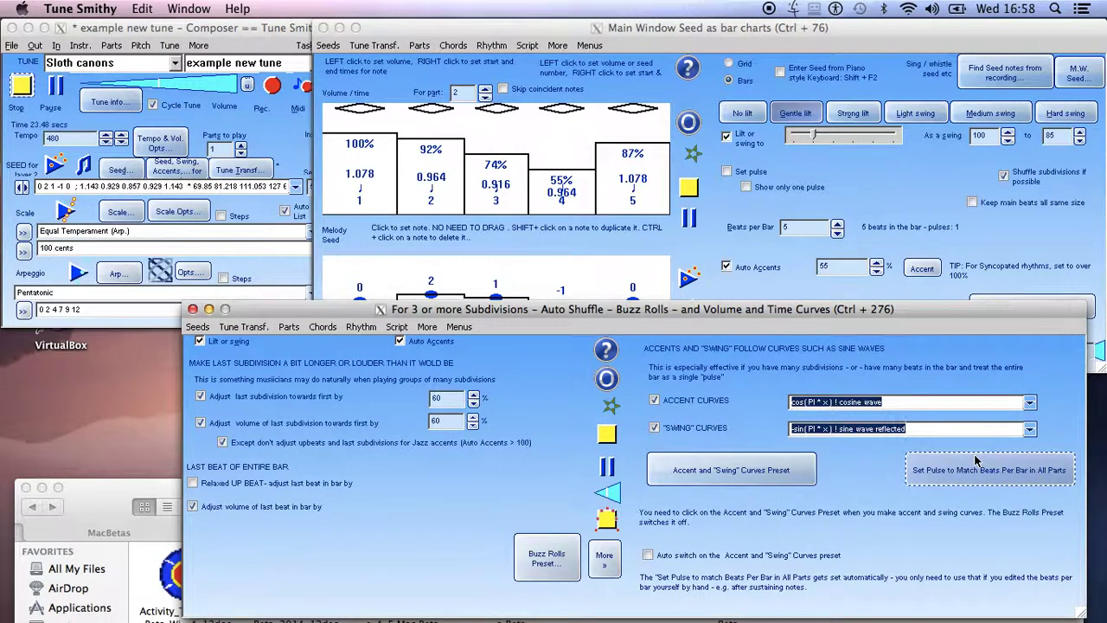
{"action": "left_click", "coordinate": [977, 460]}
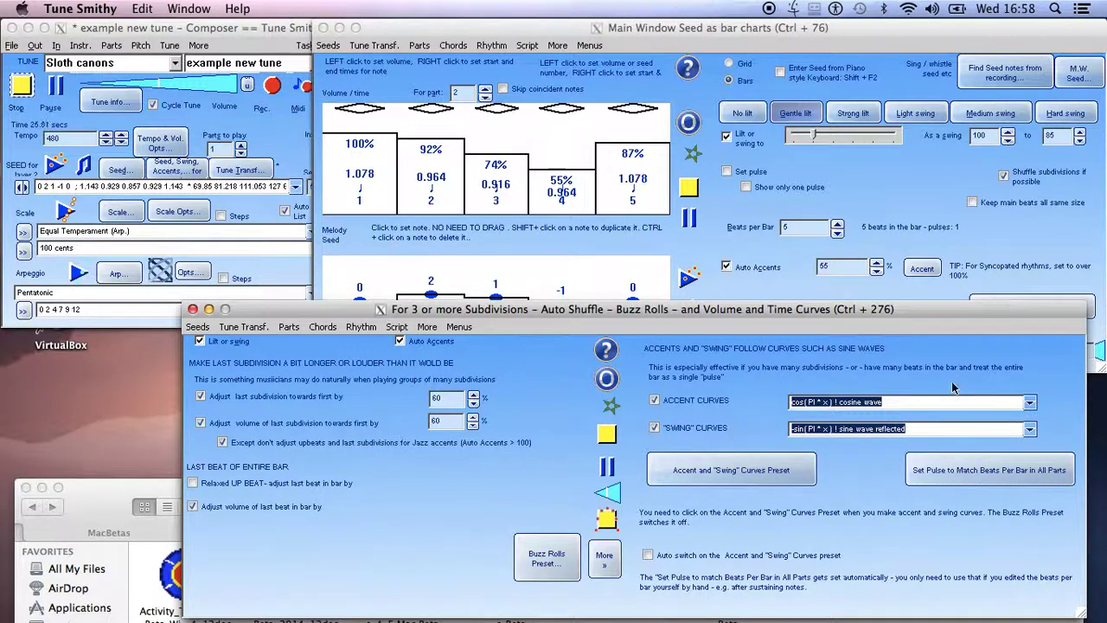
Set accents to the sin(PI*x) sine wave and swing to the x^4 fourth-power curve
{"action": "left_click", "coordinate": [1030, 402]}
{"action": "left_click", "coordinate": [865, 422]}
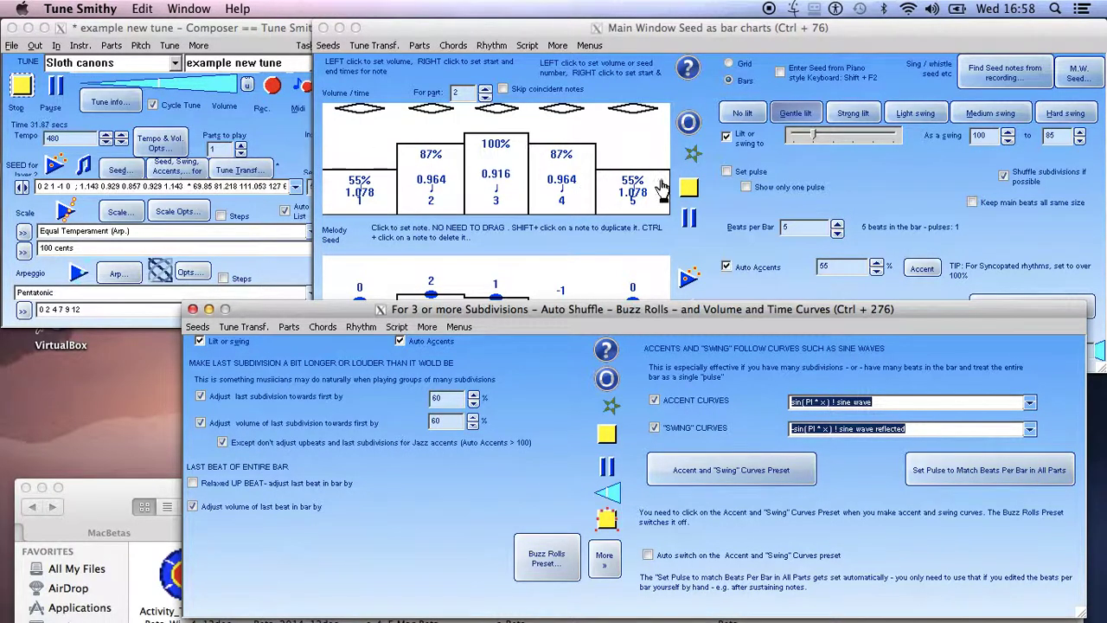
{"action": "left_click", "coordinate": [993, 481]}
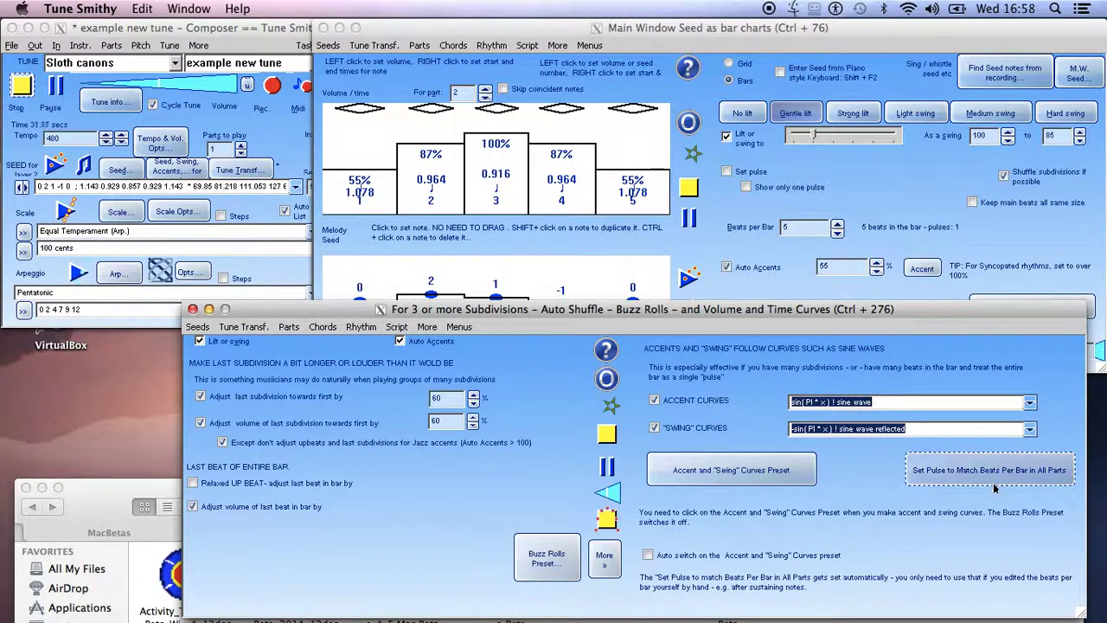
{"action": "left_click", "coordinate": [1029, 429]}
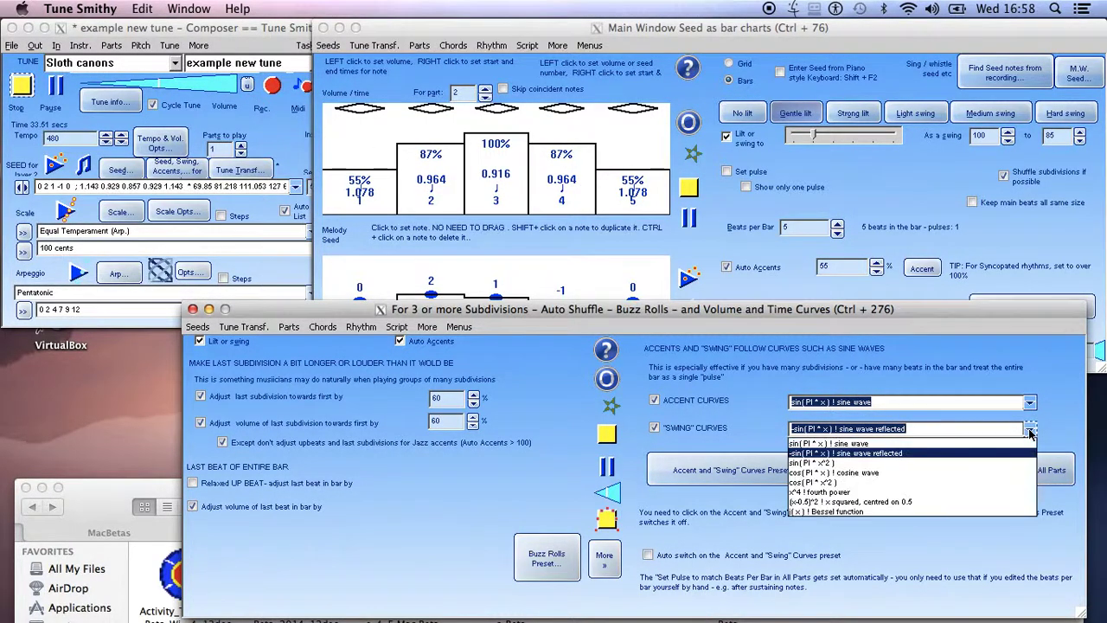
{"action": "left_click", "coordinate": [975, 473]}
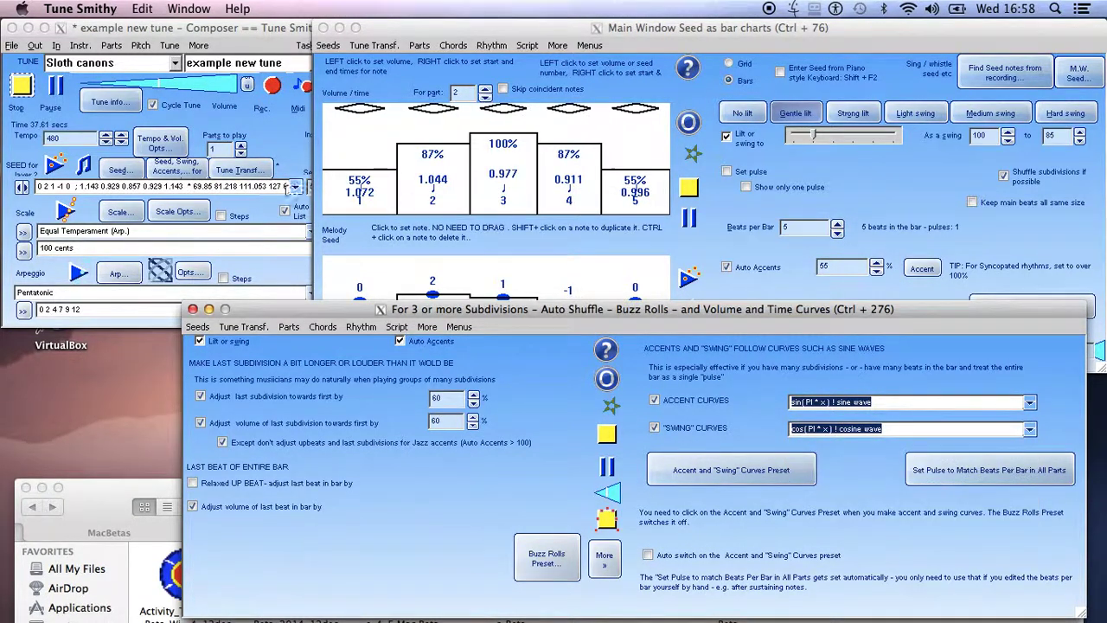
{"action": "left_click", "coordinate": [1030, 430]}
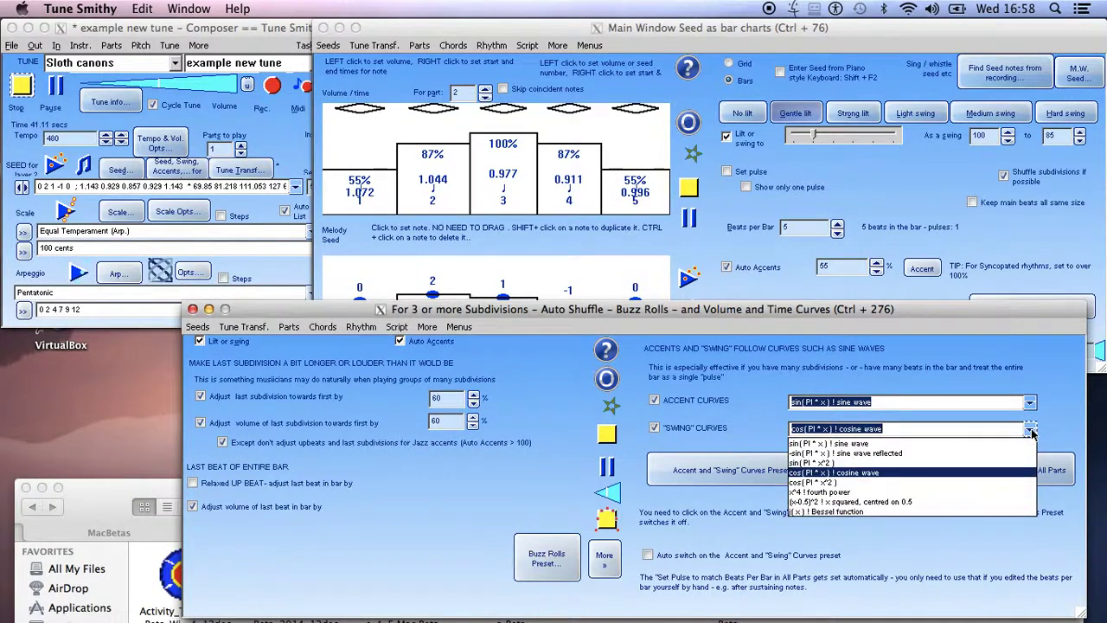
{"action": "left_click", "coordinate": [969, 492]}
{"action": "left_click", "coordinate": [1003, 116]}
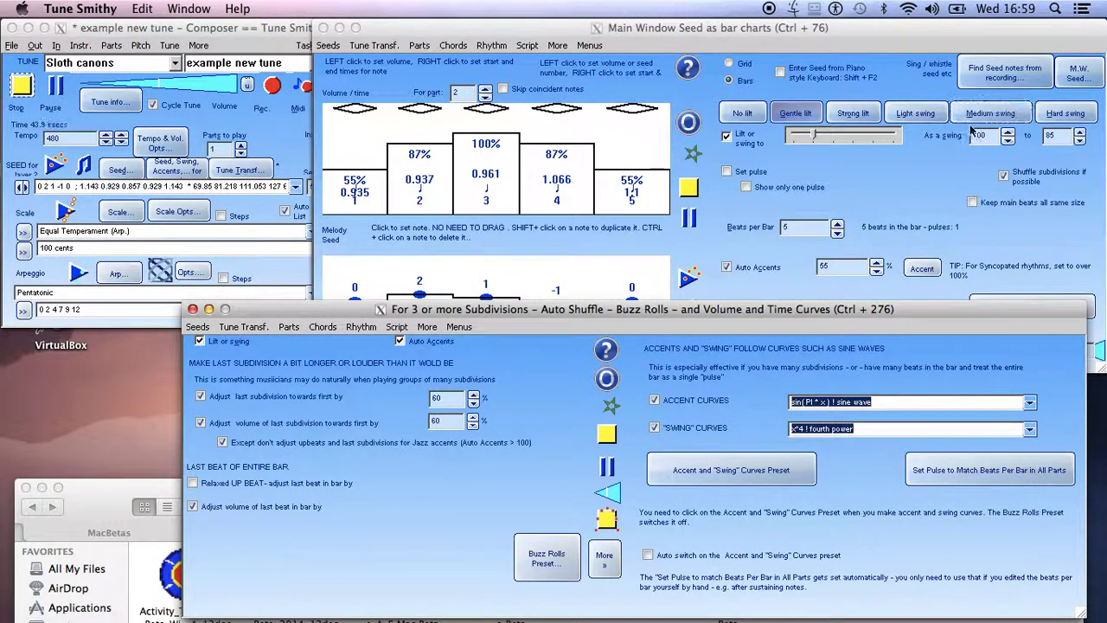
Try medium swing and several auto-accent levels, then enter 33% auto accents for all parts
{"action": "left_click", "coordinate": [1004, 116]}
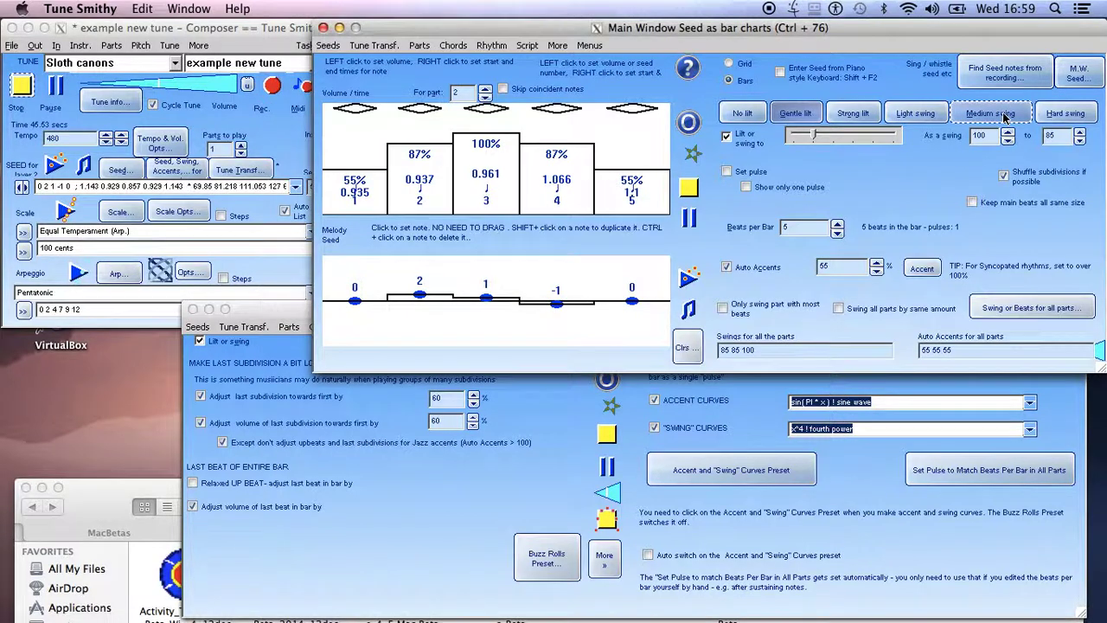
{"action": "left_click", "coordinate": [1003, 116]}
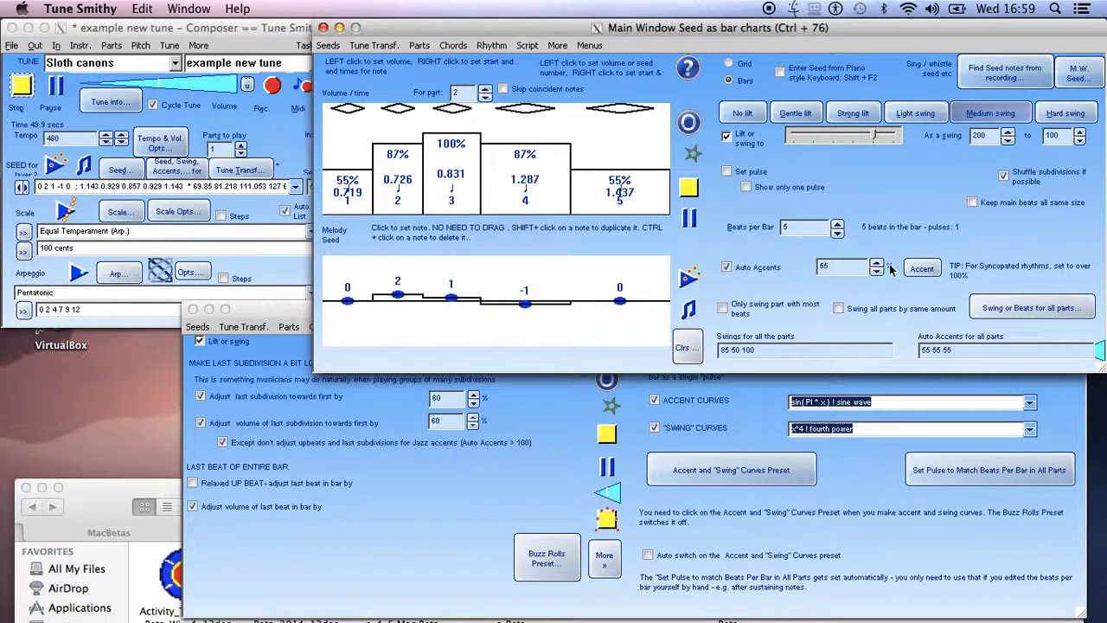
{"action": "left_click", "coordinate": [922, 271]}
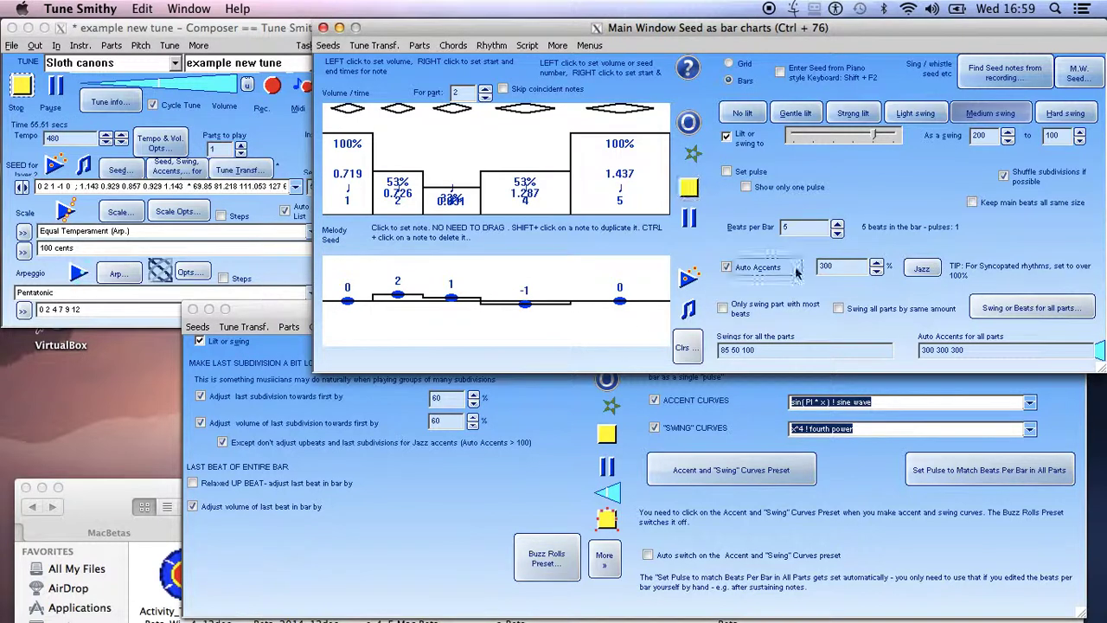
{"action": "left_click", "coordinate": [922, 270]}
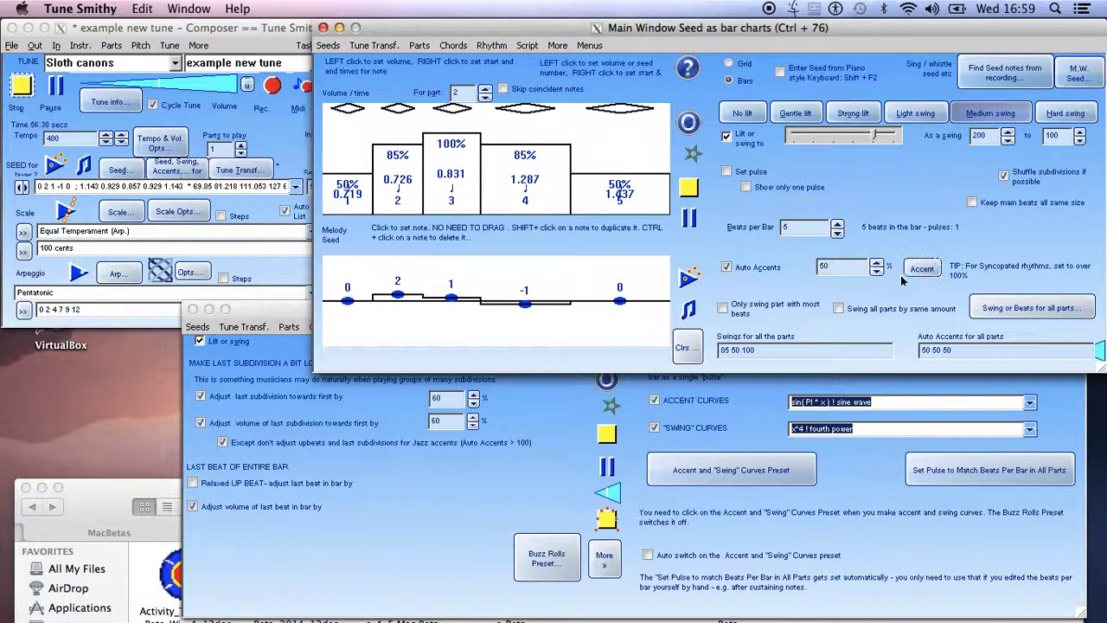
{"action": "left_click", "coordinate": [877, 264]}
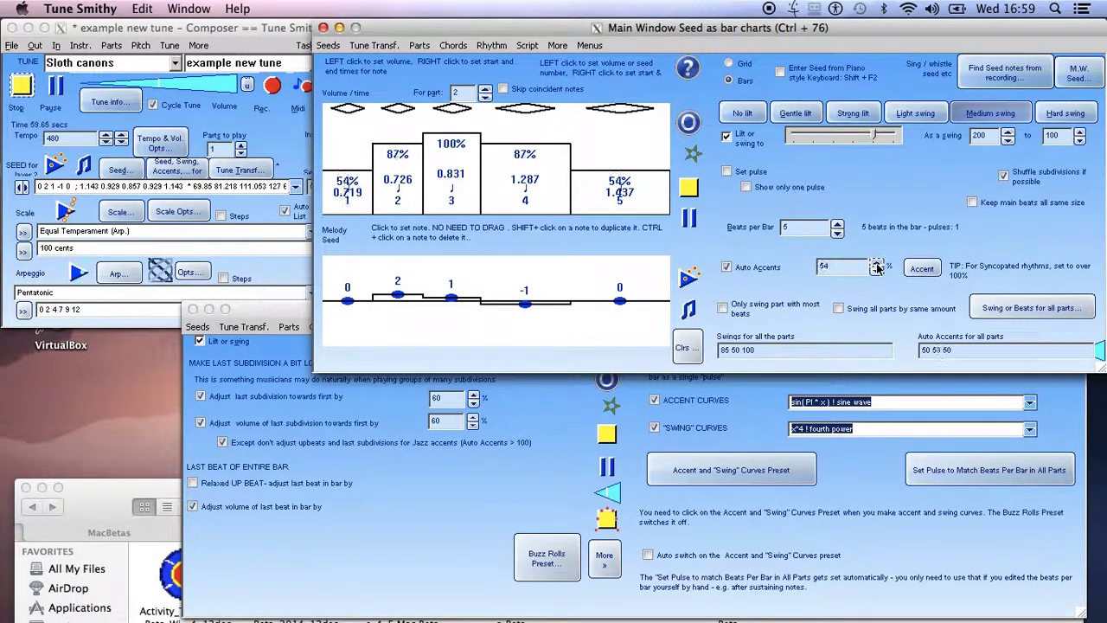
{"action": "key", "text": "Up"}
{"action": "key", "text": "Up"}
{"action": "key", "text": "Up"}
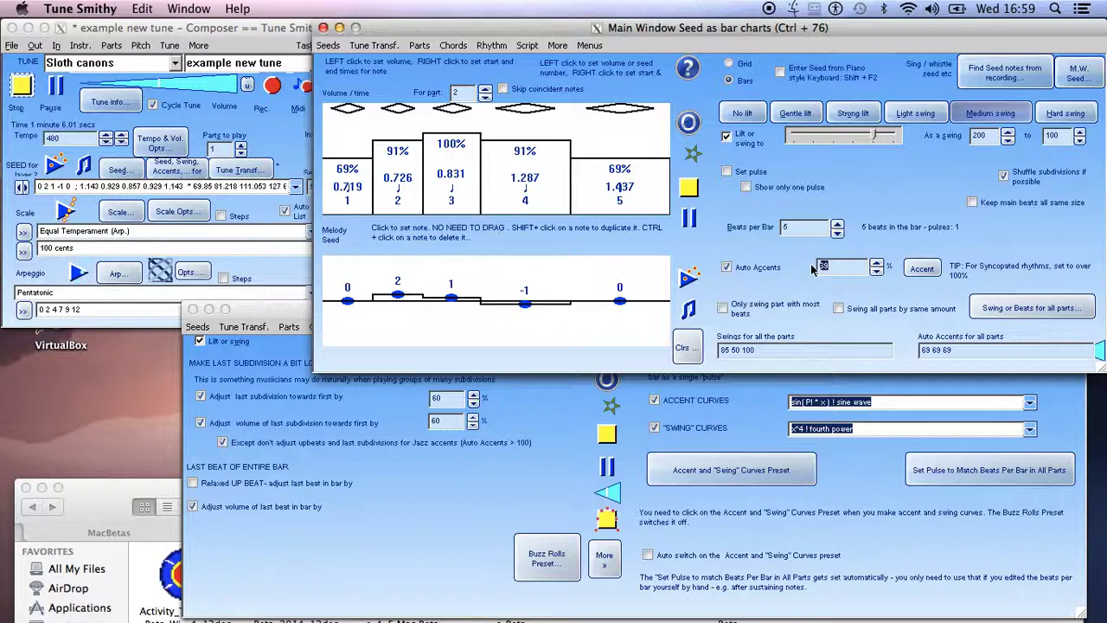
{"action": "type", "text": "0"}
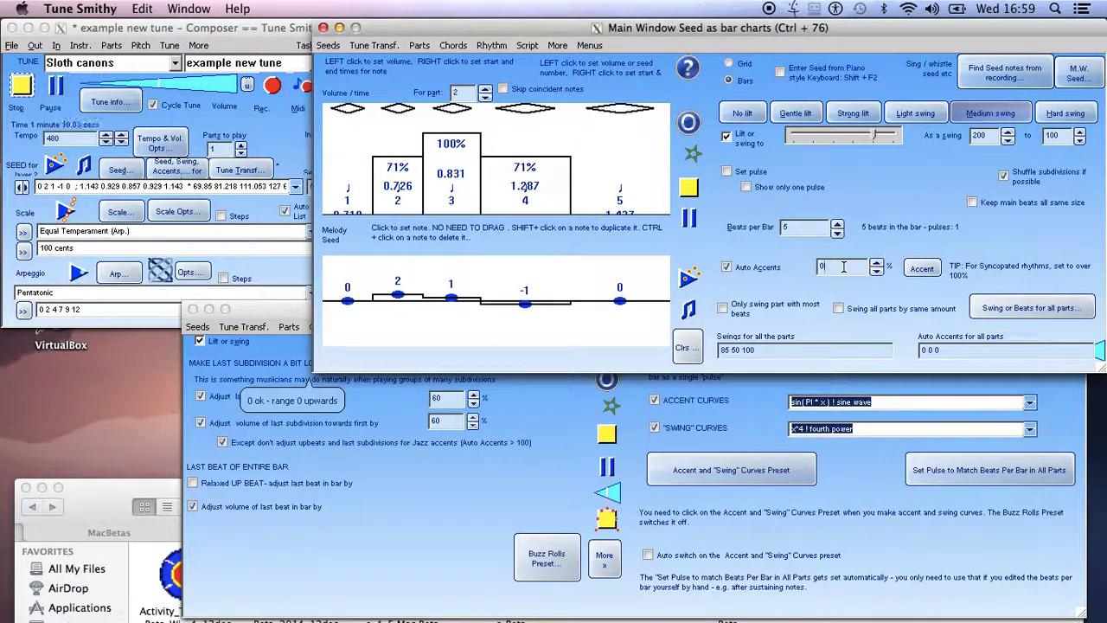
{"action": "type", "text": "5"}
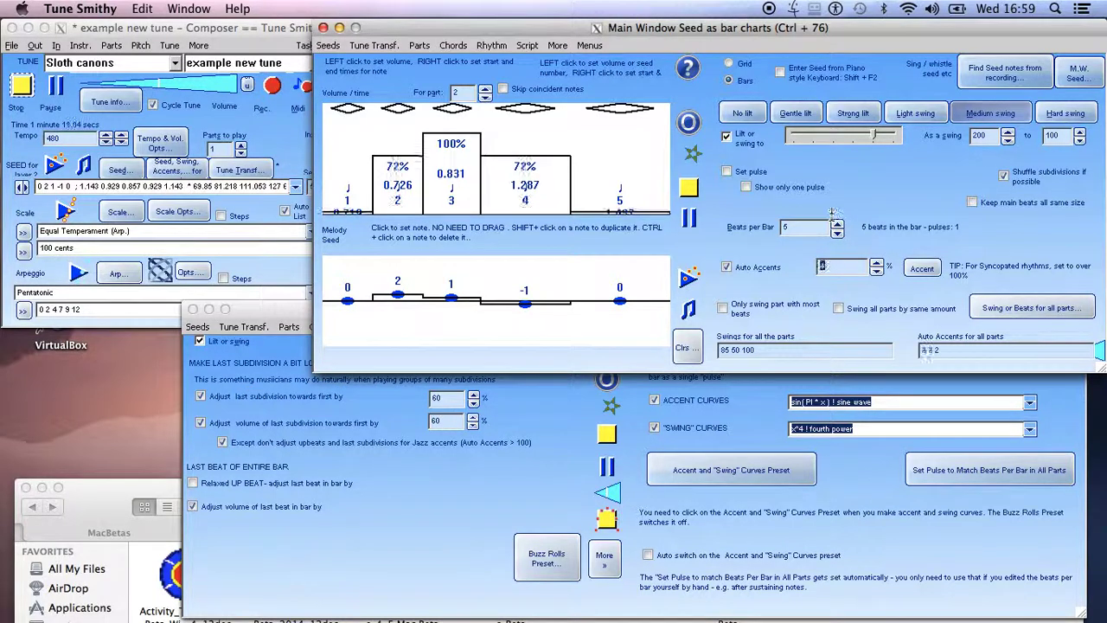
{"action": "type", "text": "12"}
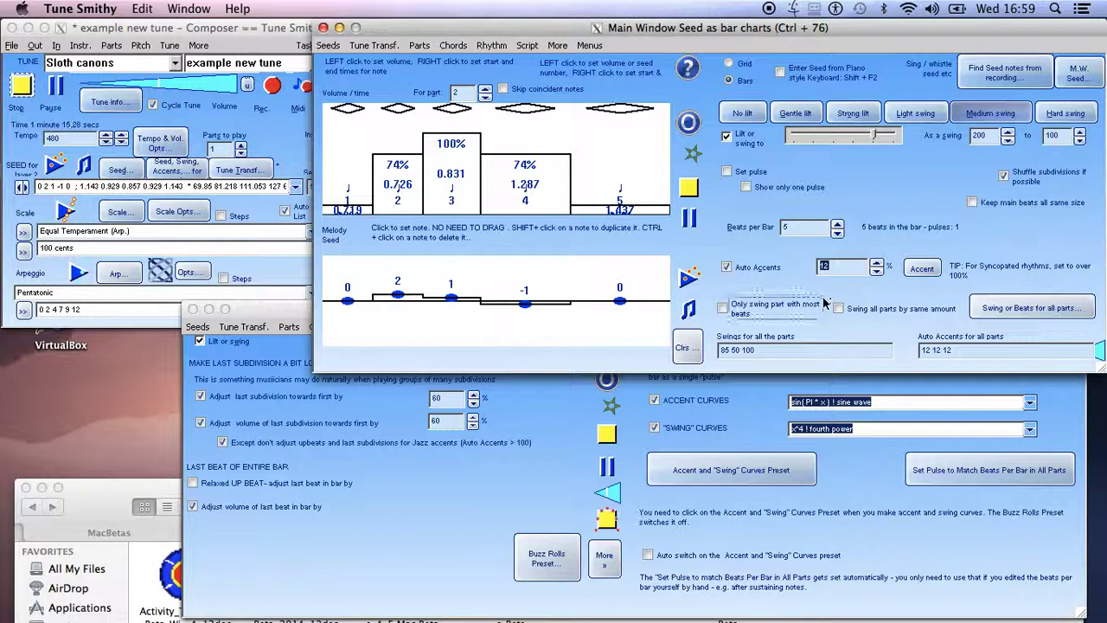
{"action": "type", "text": "33"}
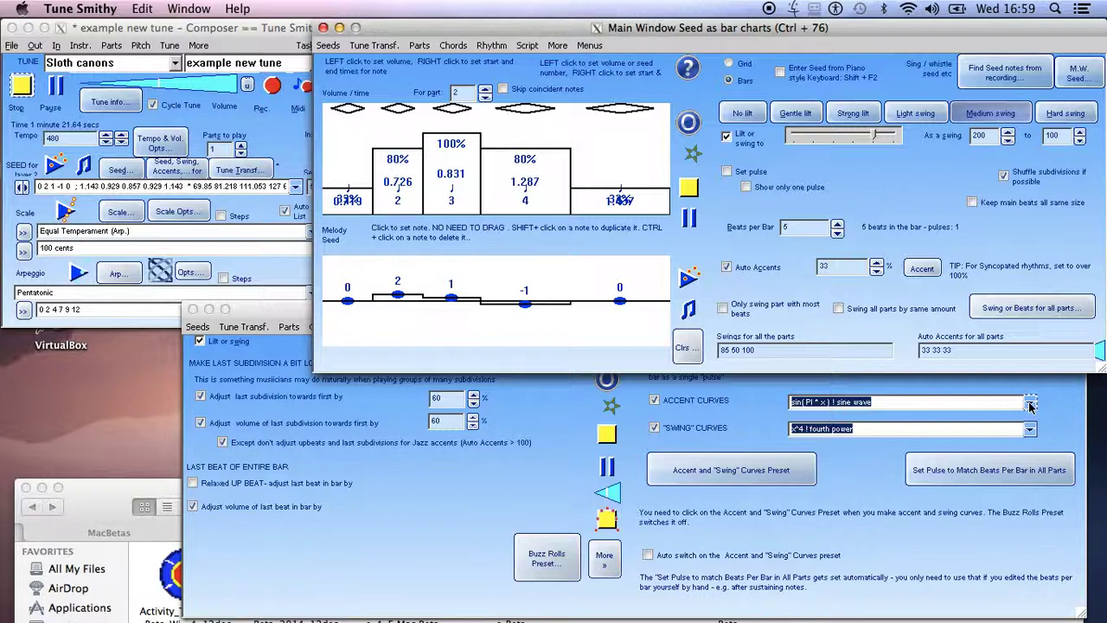
Set the swing curve to '(x-0.5)^2', x squared centred on 0.5
{"action": "left_click", "coordinate": [1029, 429]}
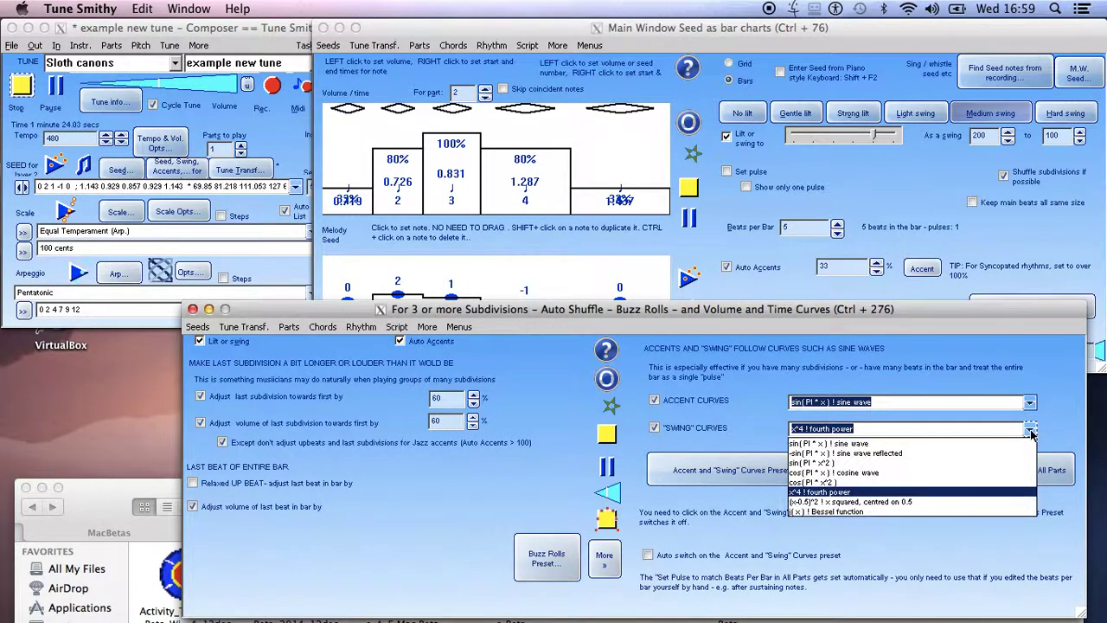
{"action": "left_click", "coordinate": [982, 501]}
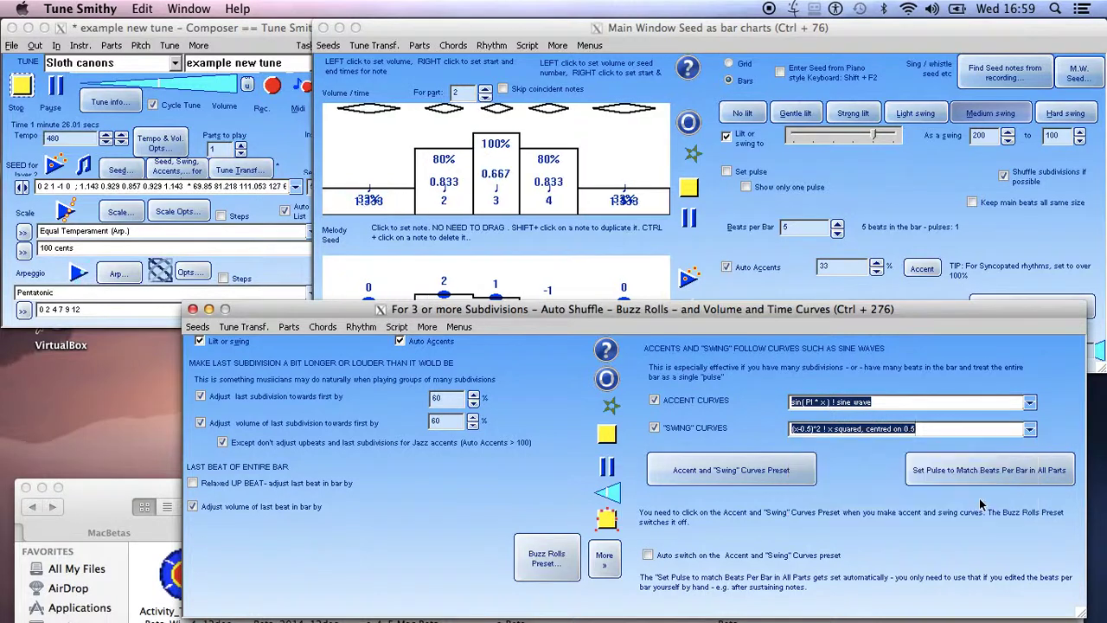
{"action": "left_click", "coordinate": [690, 189]}
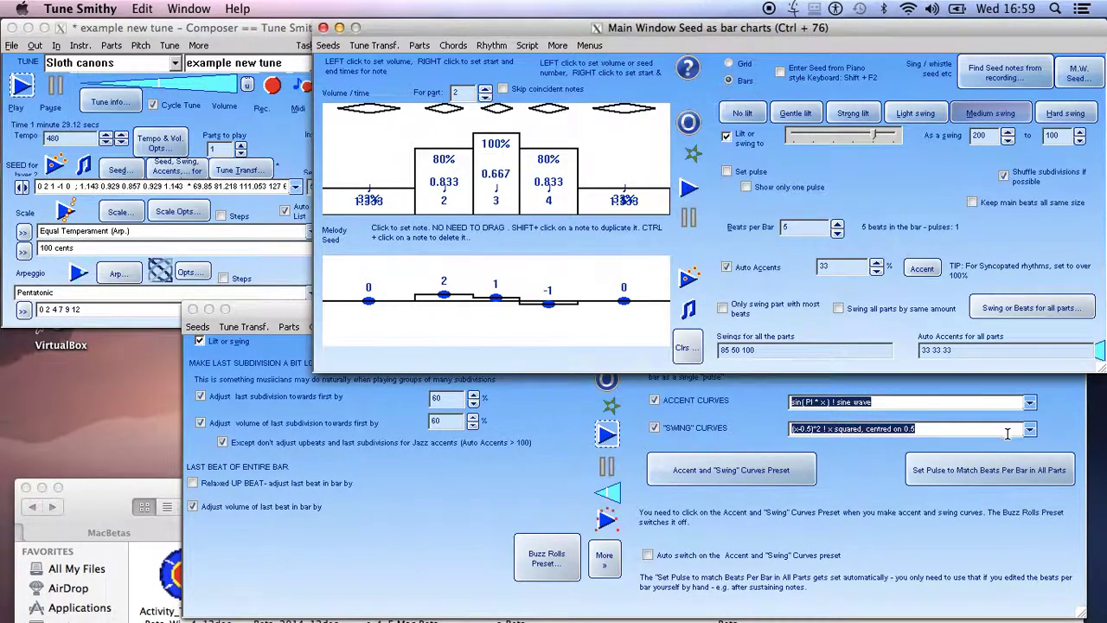
{"action": "left_click", "coordinate": [1029, 412]}
{"action": "left_click", "coordinate": [1030, 404]}
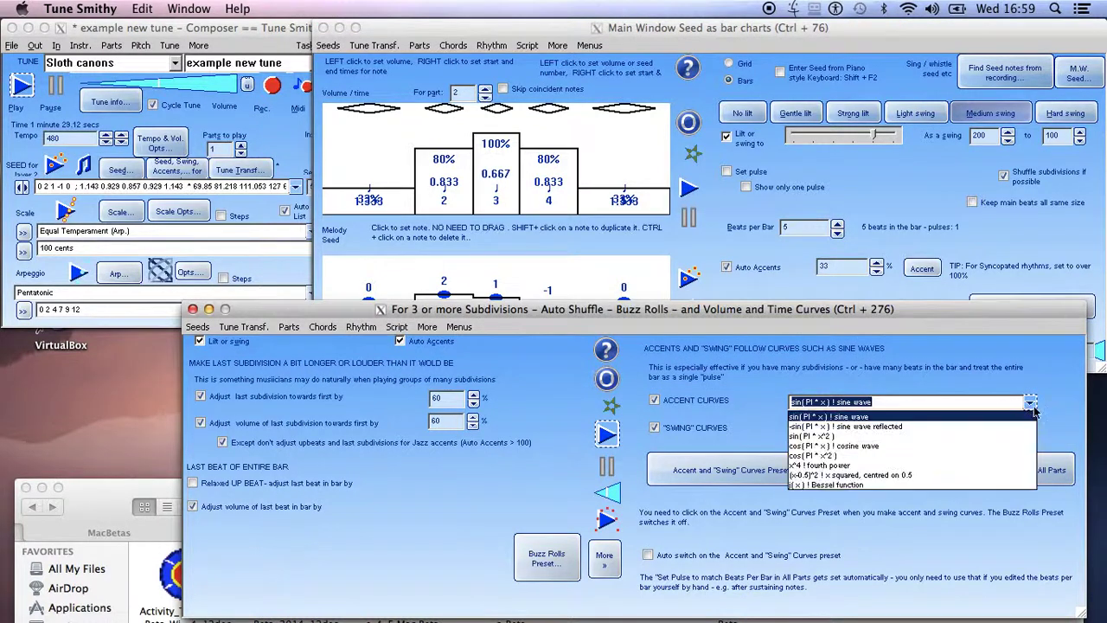
Audition cosine, x squared, Bessel and reflected-sine accent curves, settling on sin(PI*x^2)
{"action": "left_click", "coordinate": [842, 446]}
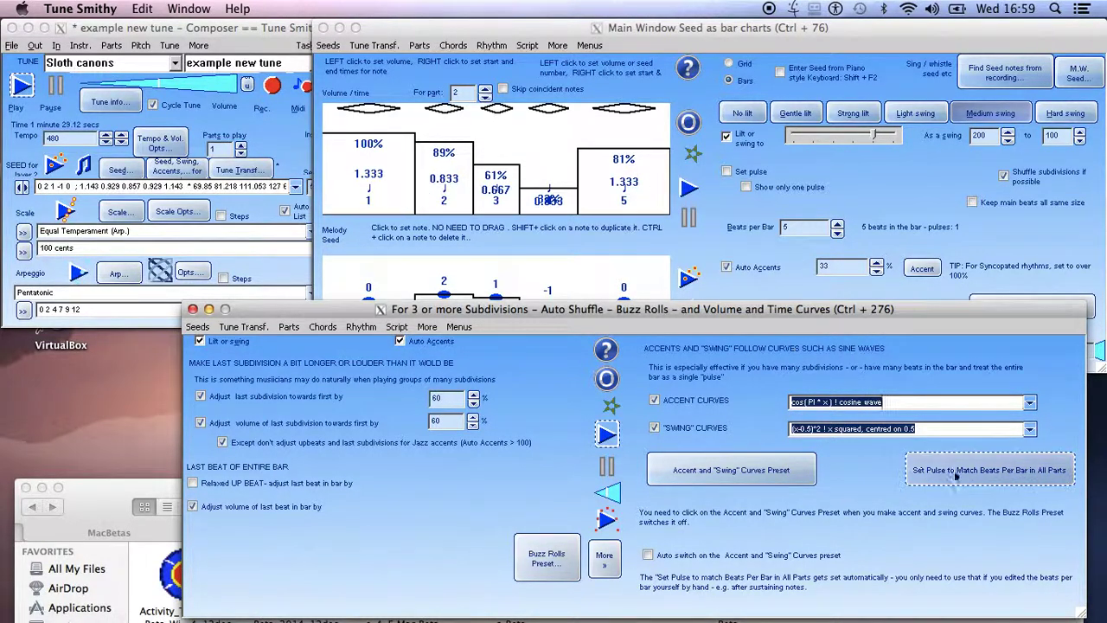
{"action": "left_click", "coordinate": [1030, 402]}
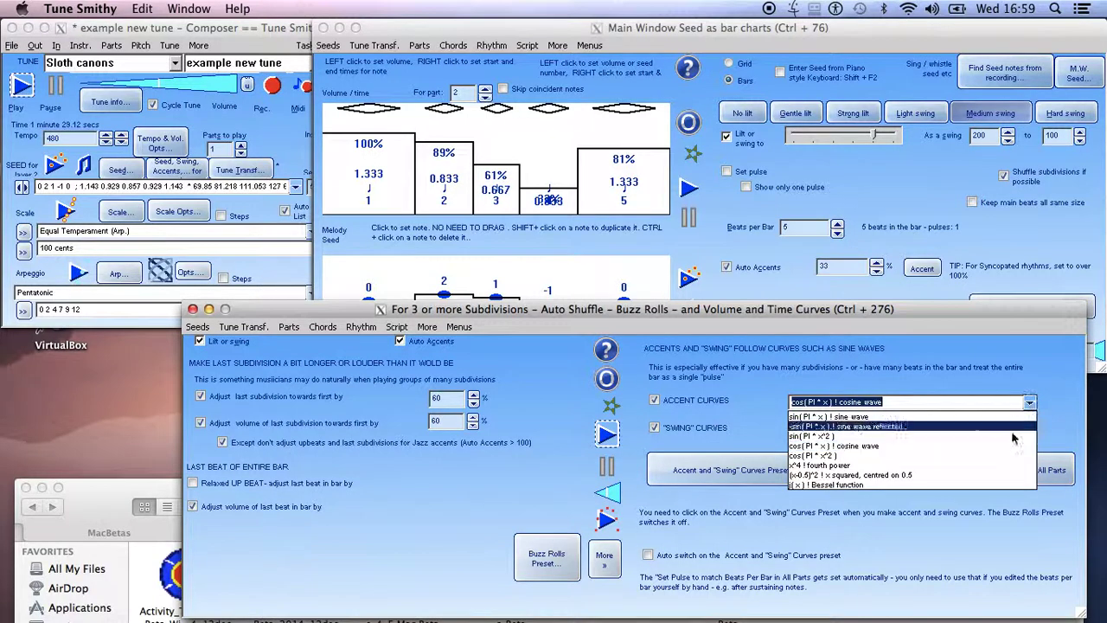
{"action": "left_click", "coordinate": [985, 476]}
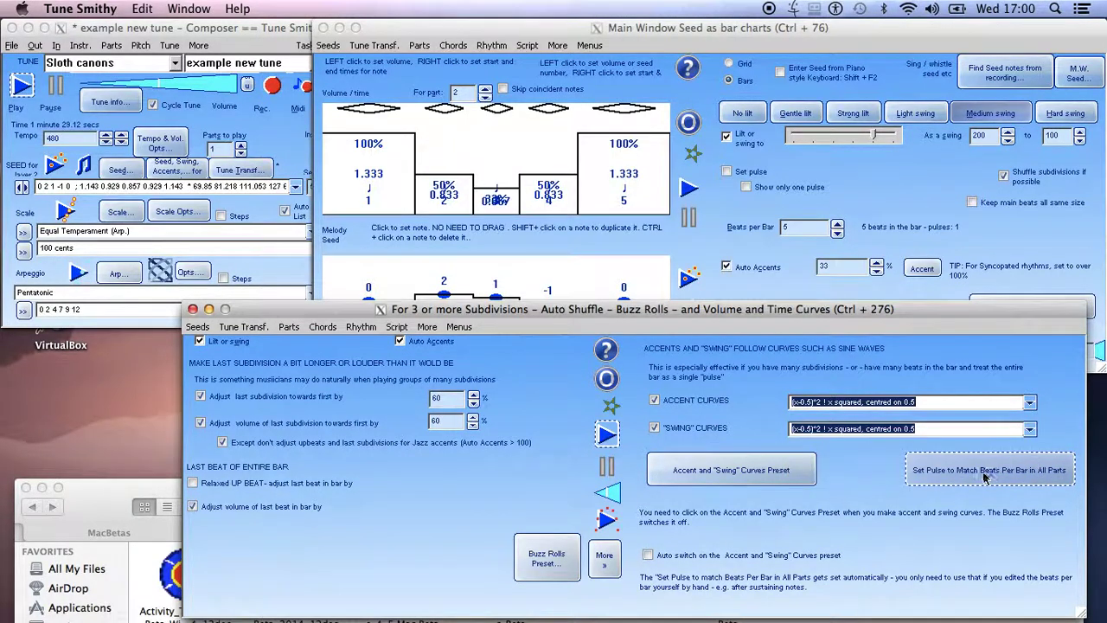
{"action": "left_click", "coordinate": [1030, 404]}
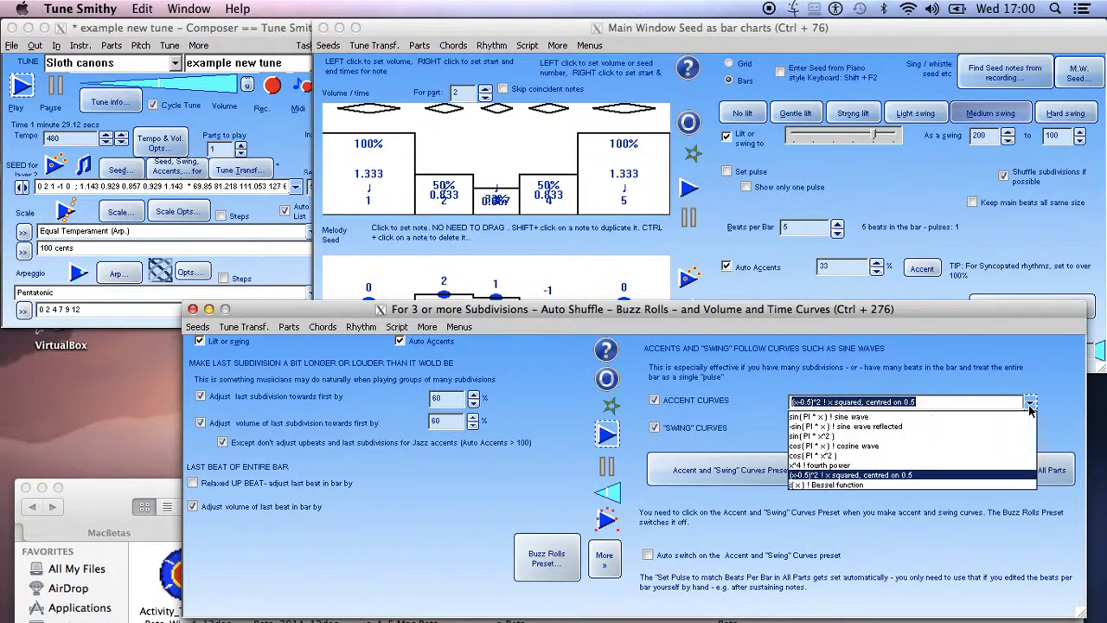
{"action": "left_click", "coordinate": [993, 485]}
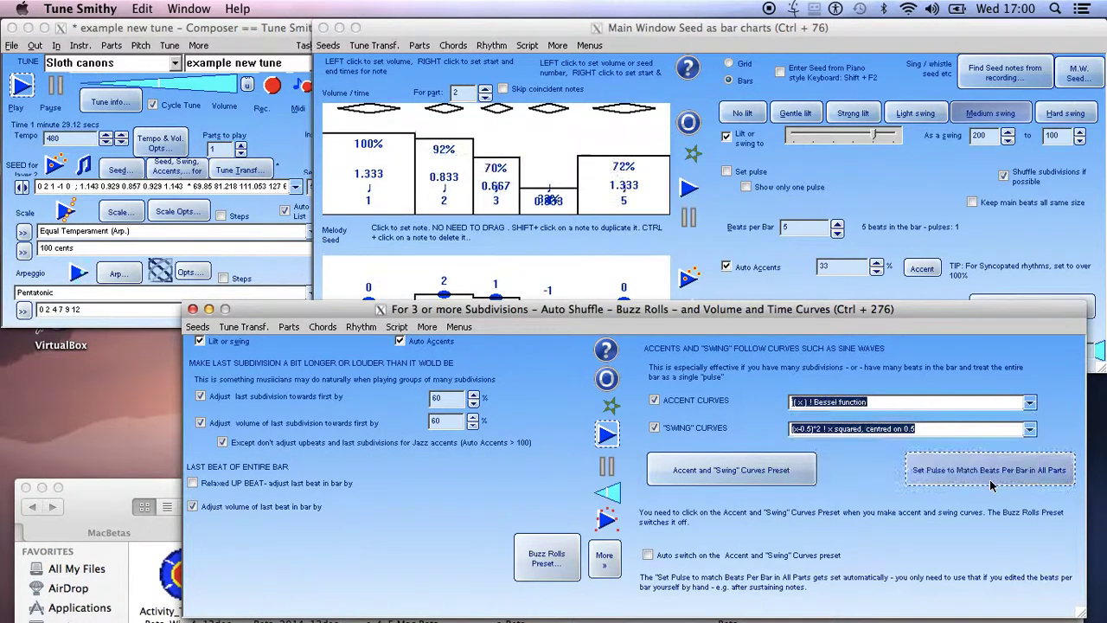
{"action": "left_click", "coordinate": [1032, 404]}
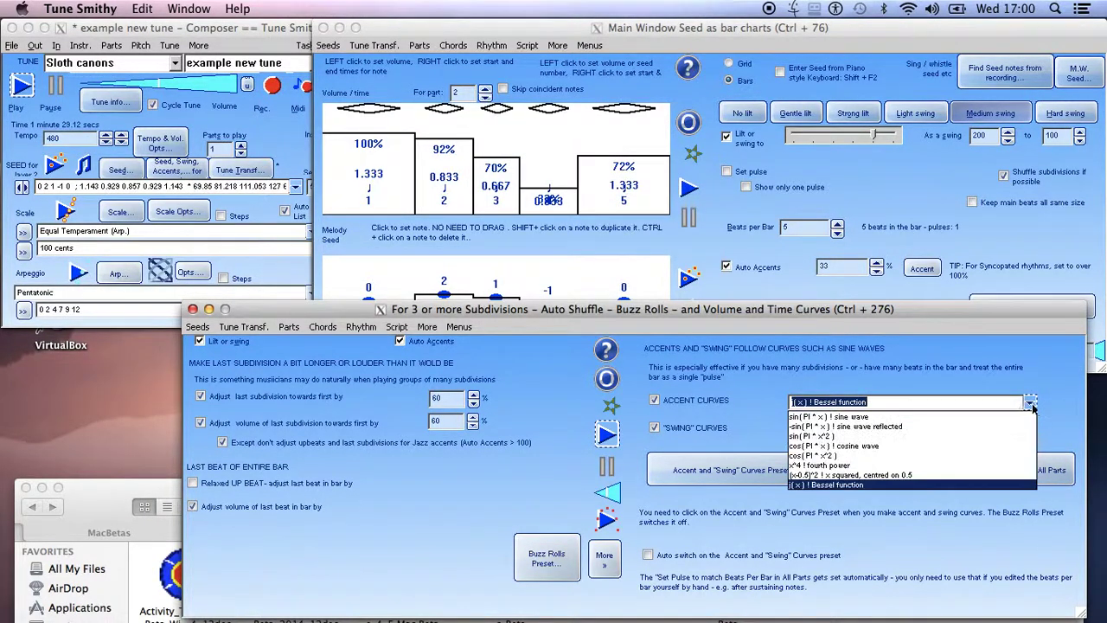
{"action": "left_click", "coordinate": [982, 427]}
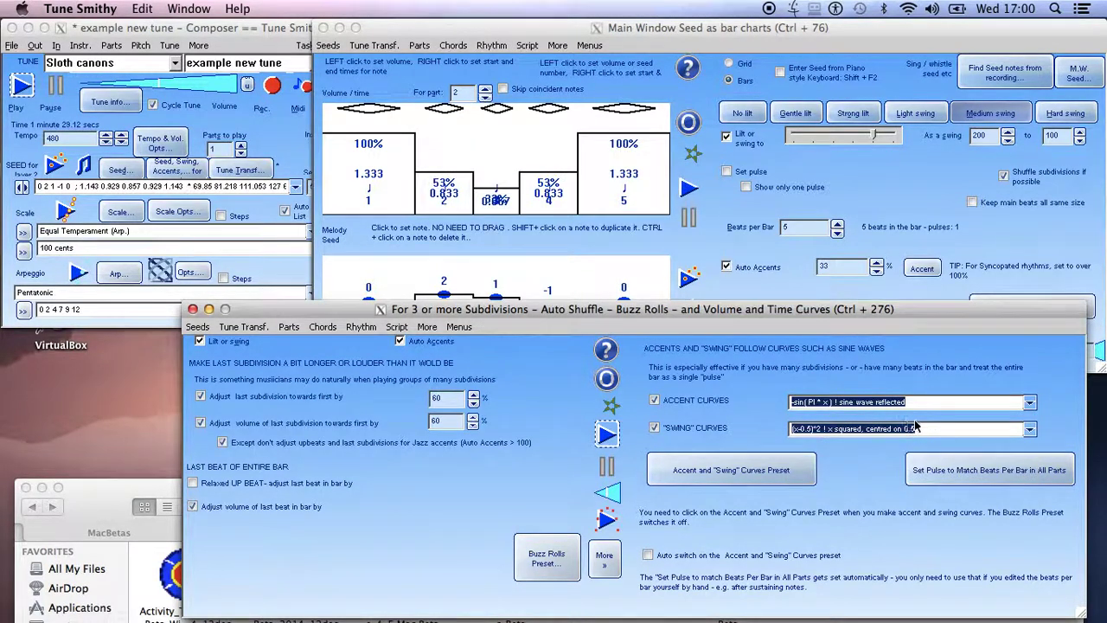
{"action": "left_click", "coordinate": [1031, 403]}
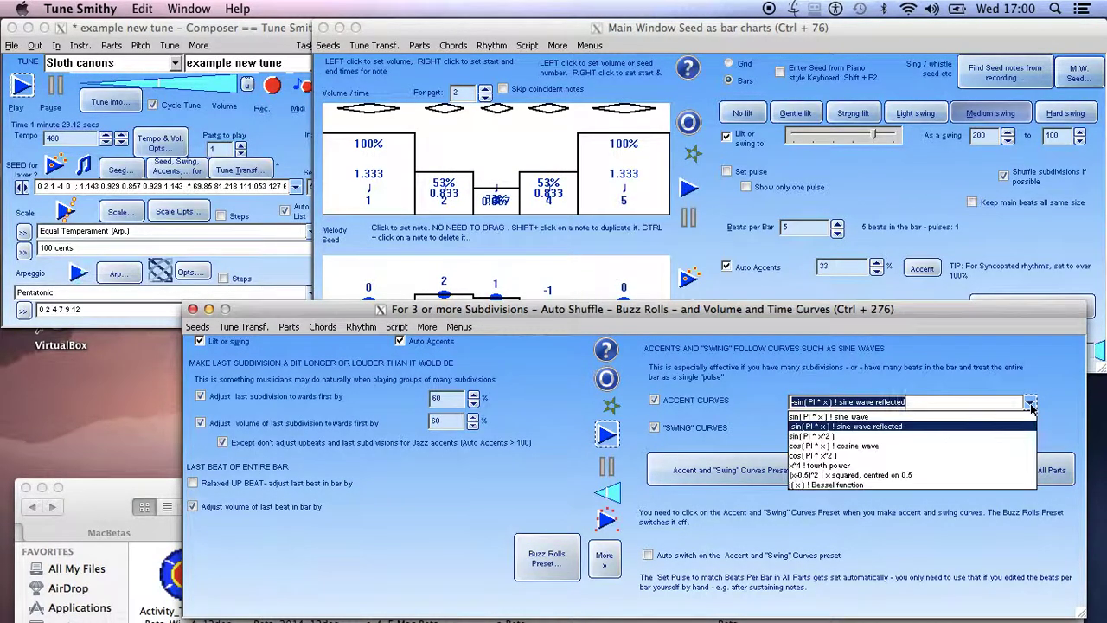
{"action": "left_click", "coordinate": [1000, 435]}
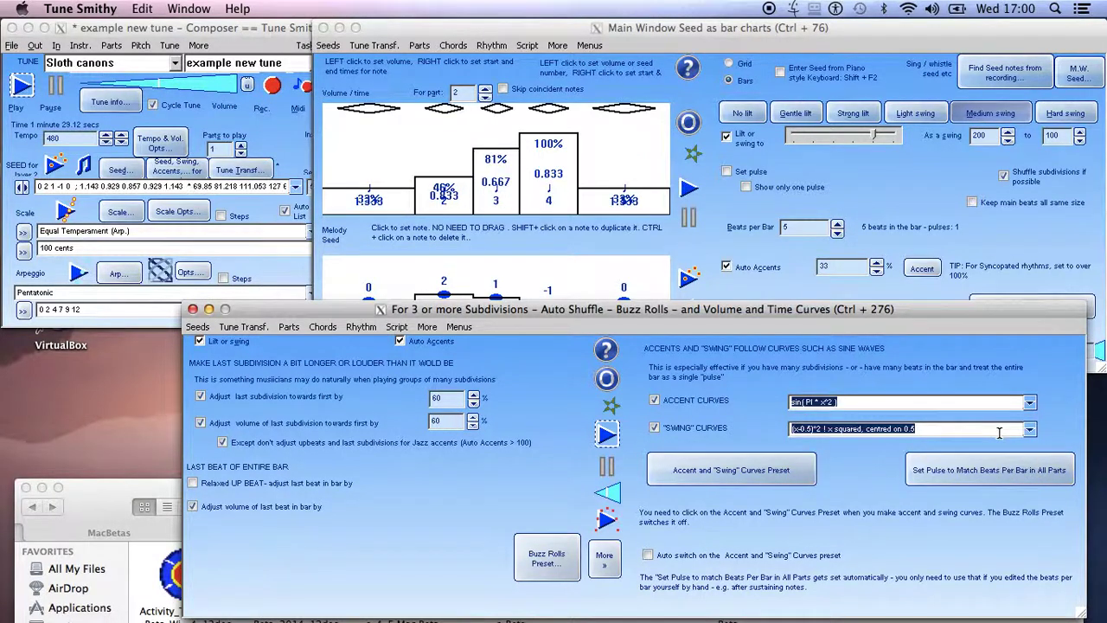
Edit the sin(PI*x^2) accent formula to use a higher power of x
{"action": "left_click", "coordinate": [832, 403]}
{"action": "key", "text": "BackSpace"}
{"action": "type", "text": "3"}
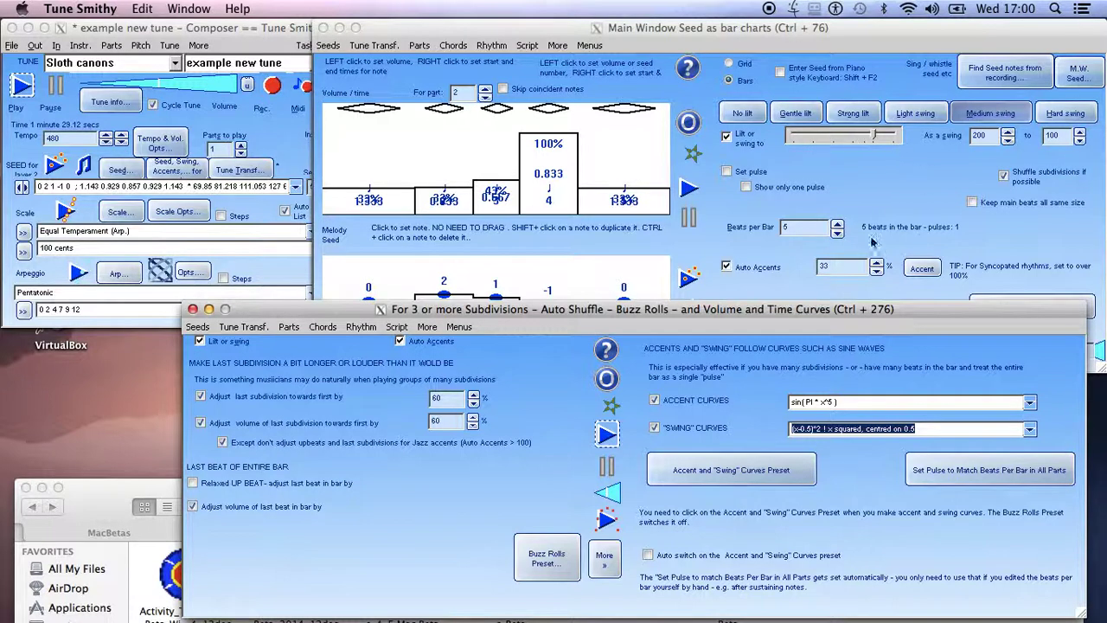
Play the tune with a Gentle lilt on the seed, then stop
{"action": "left_click", "coordinate": [690, 189]}
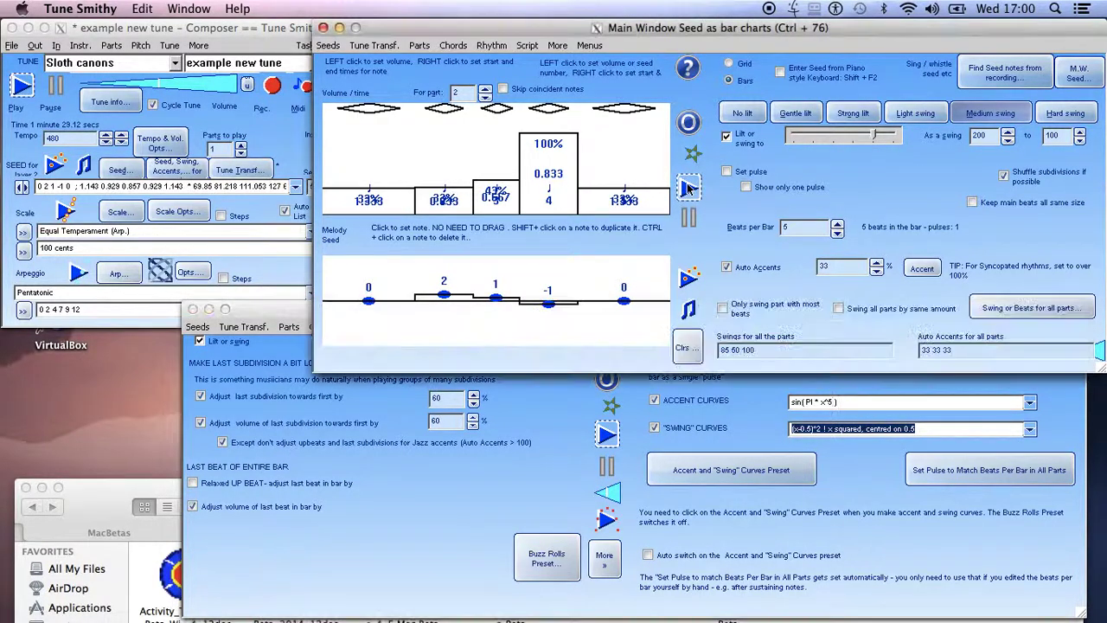
{"action": "left_click", "coordinate": [690, 189]}
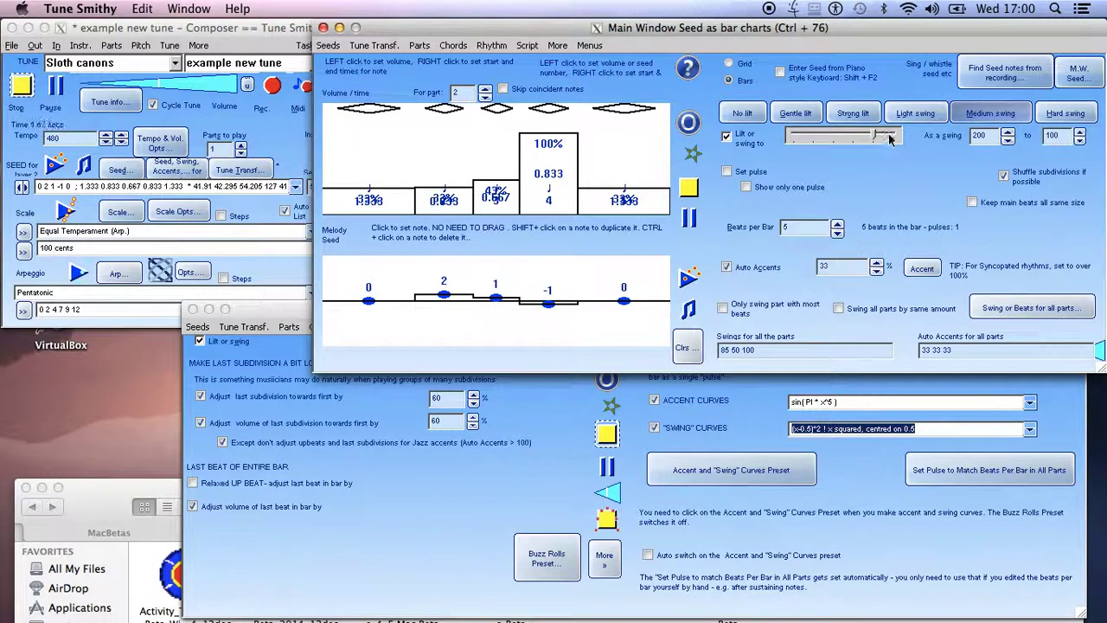
{"action": "left_click", "coordinate": [800, 114]}
{"action": "left_click", "coordinate": [810, 124]}
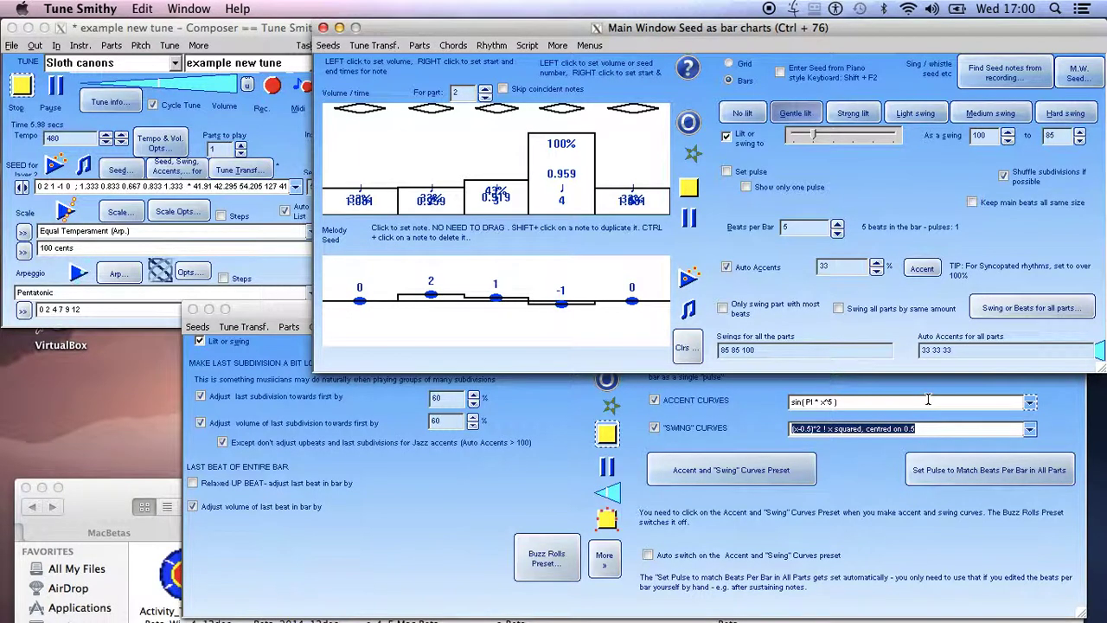
{"action": "left_click", "coordinate": [690, 199]}
Set auto accents to 49% for all parts, then replay and stop
{"action": "type", "text": "48"}
{"action": "key", "text": "Return"}
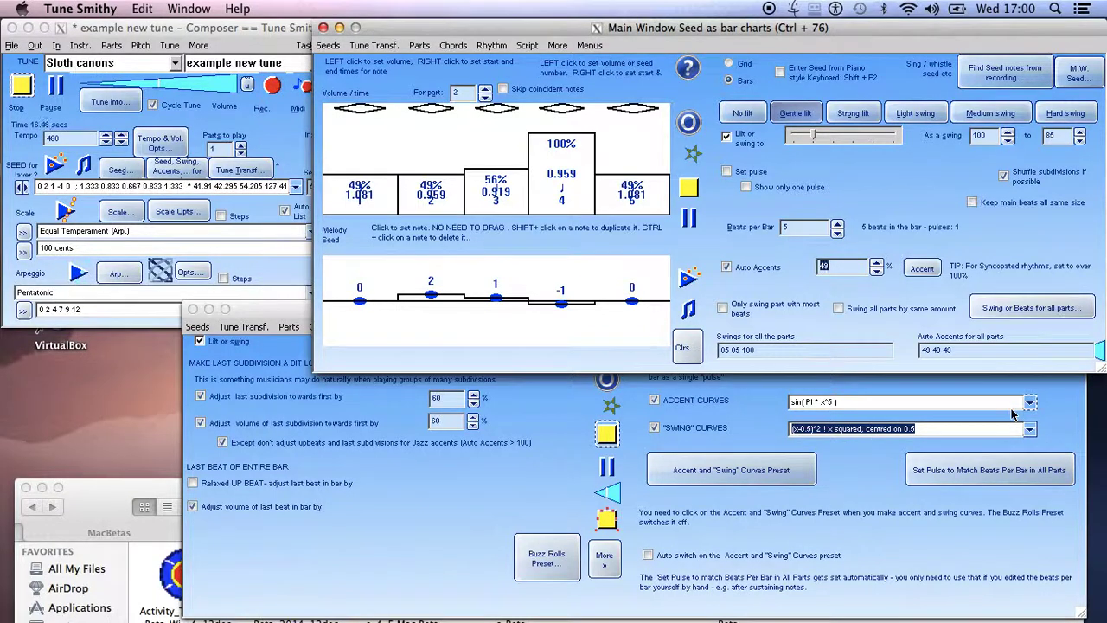
{"action": "left_click", "coordinate": [442, 111]}
{"action": "left_click", "coordinate": [689, 188]}
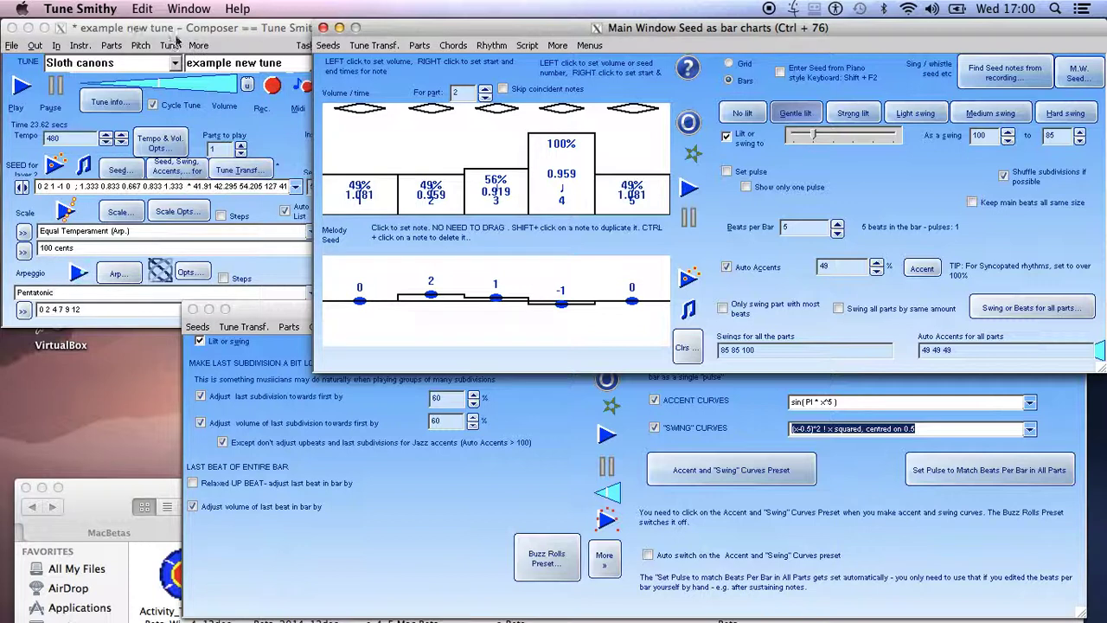
{"action": "left_click", "coordinate": [174, 41]}
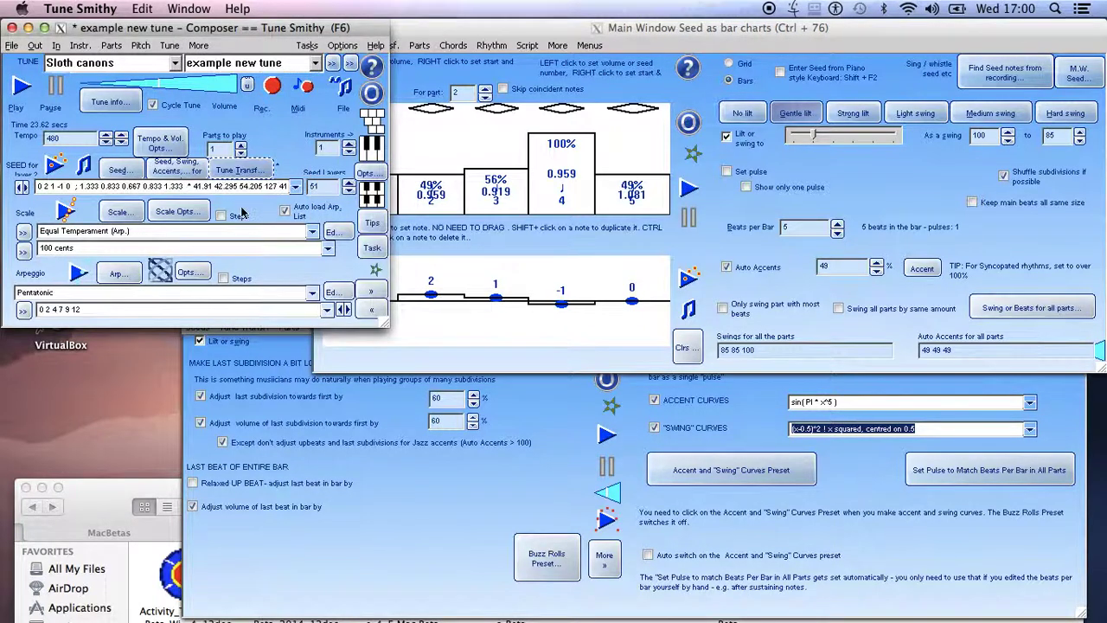
{"action": "left_click", "coordinate": [370, 452]}
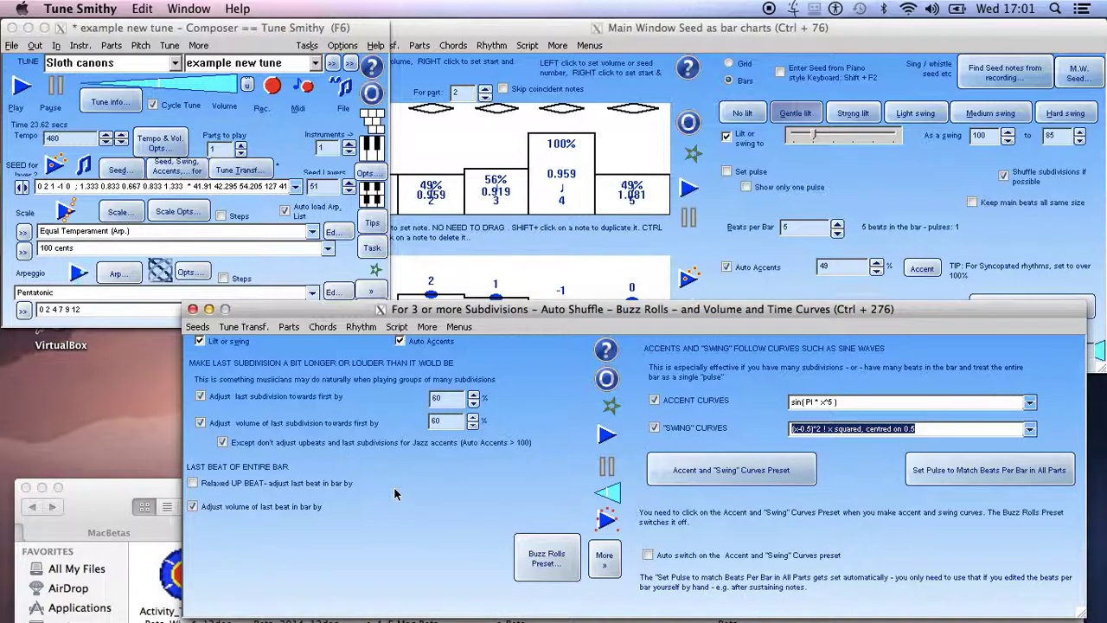
{"action": "left_click", "coordinate": [679, 31]}
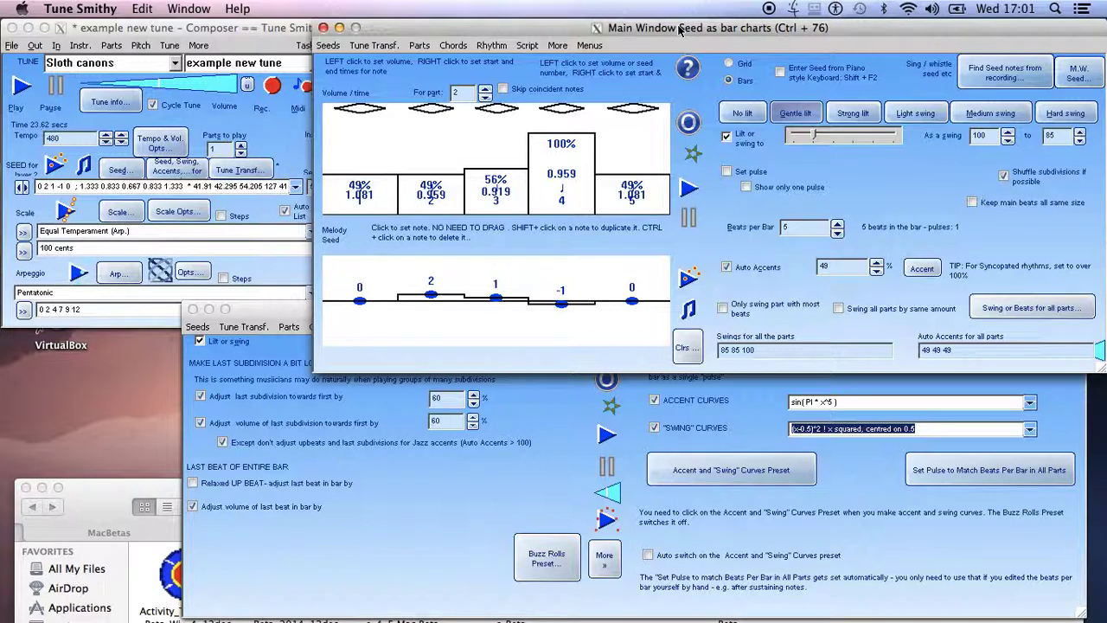